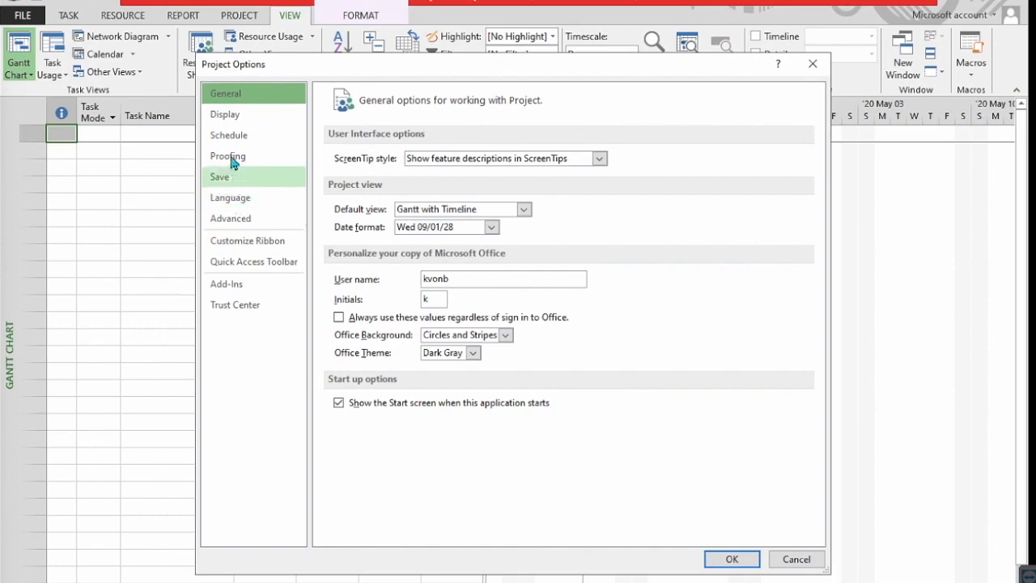
- Set the scheduling options for all new projects so that new tasks are created as Auto Scheduled
click(229, 138)
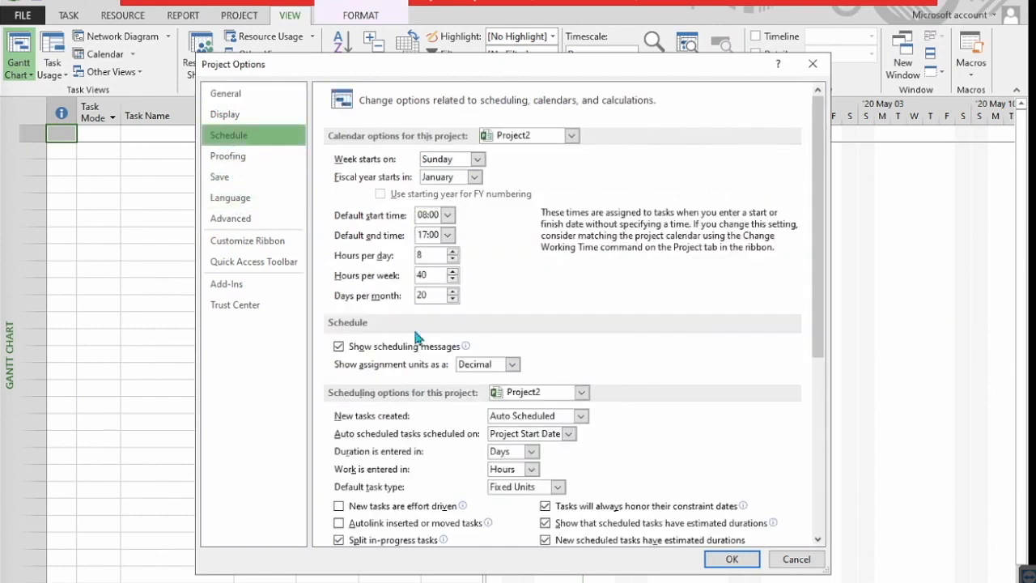
click(513, 366)
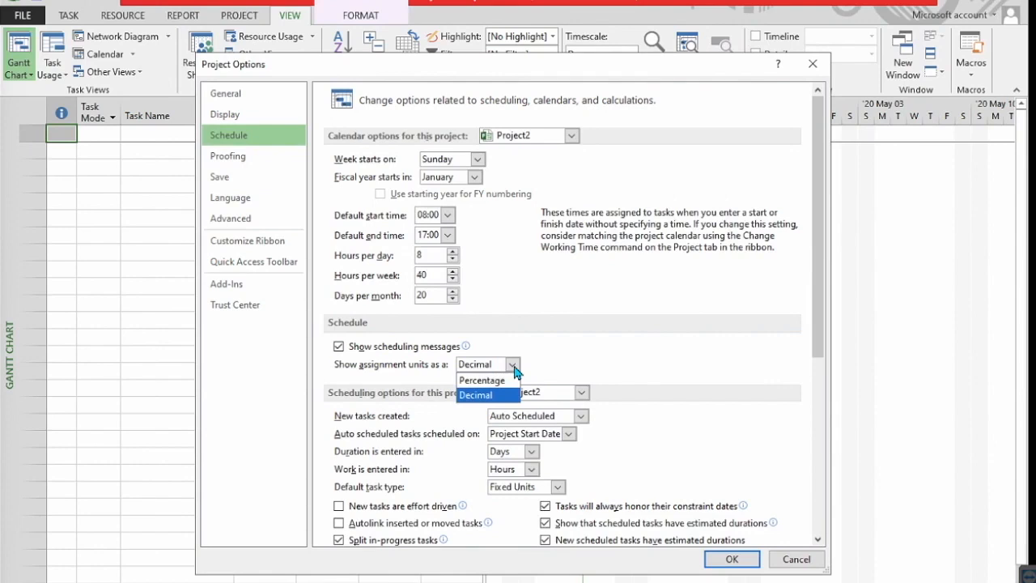
click(513, 368)
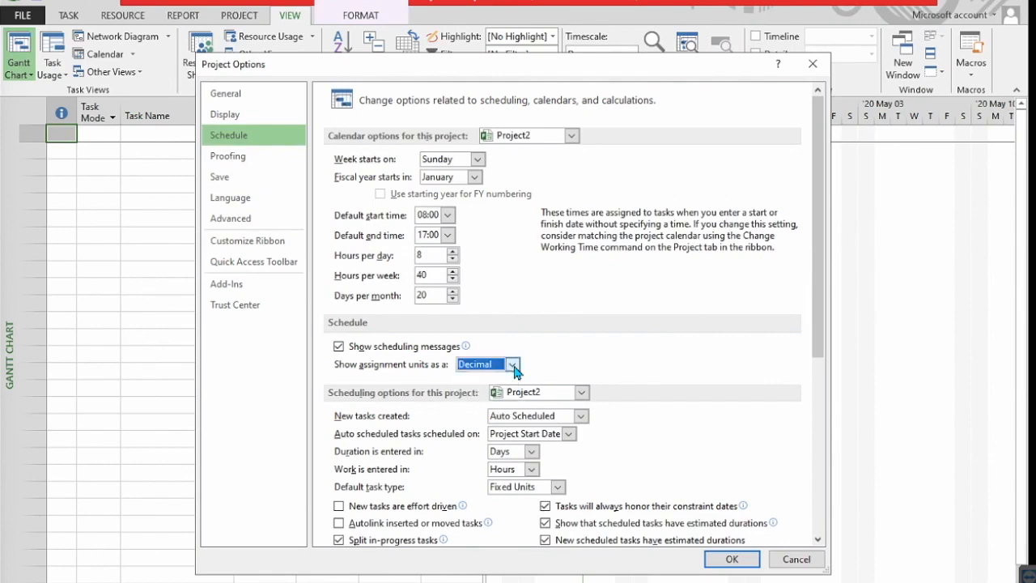
click(581, 392)
click(569, 409)
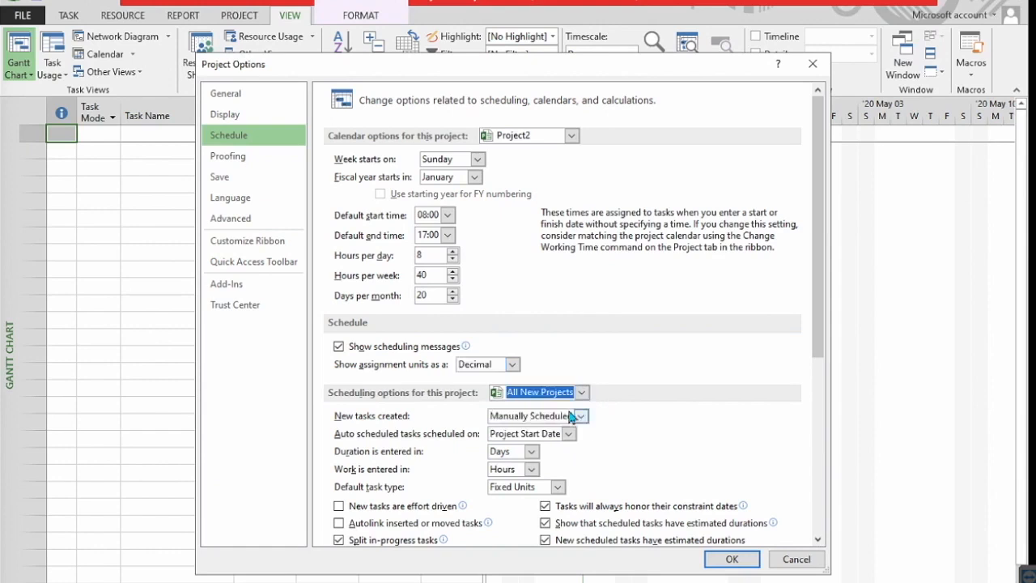
click(580, 415)
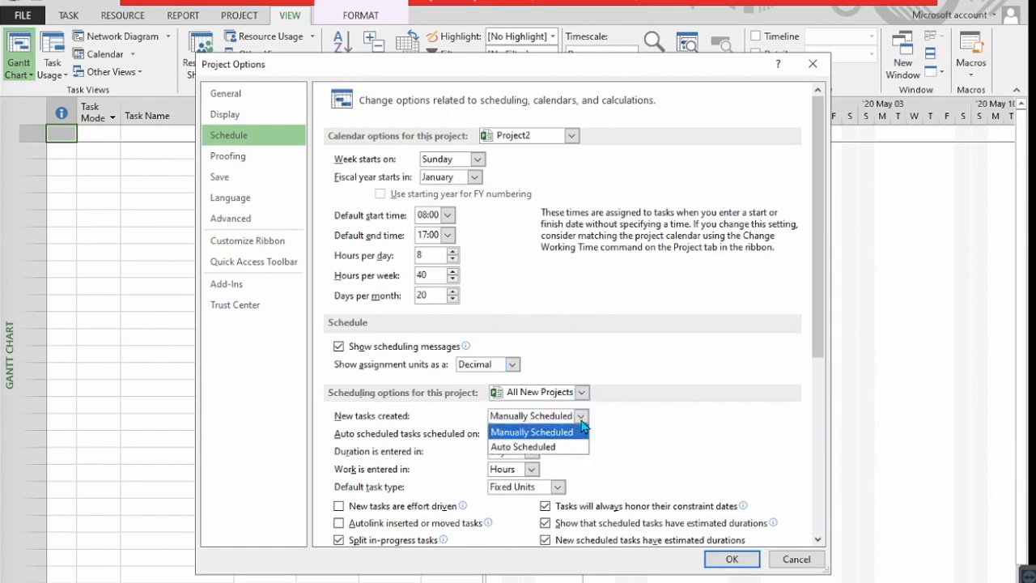
click(538, 447)
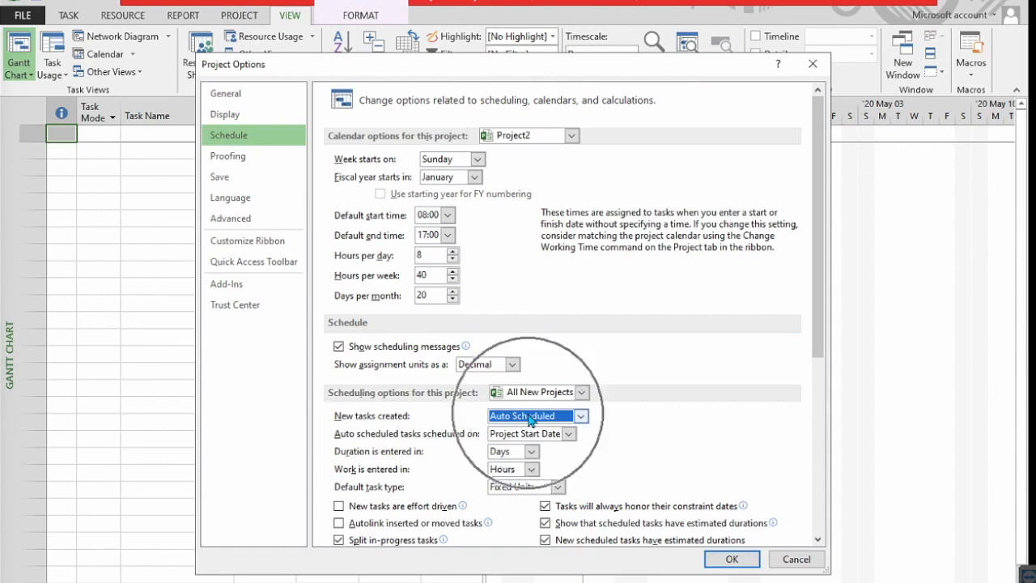
click(732, 559)
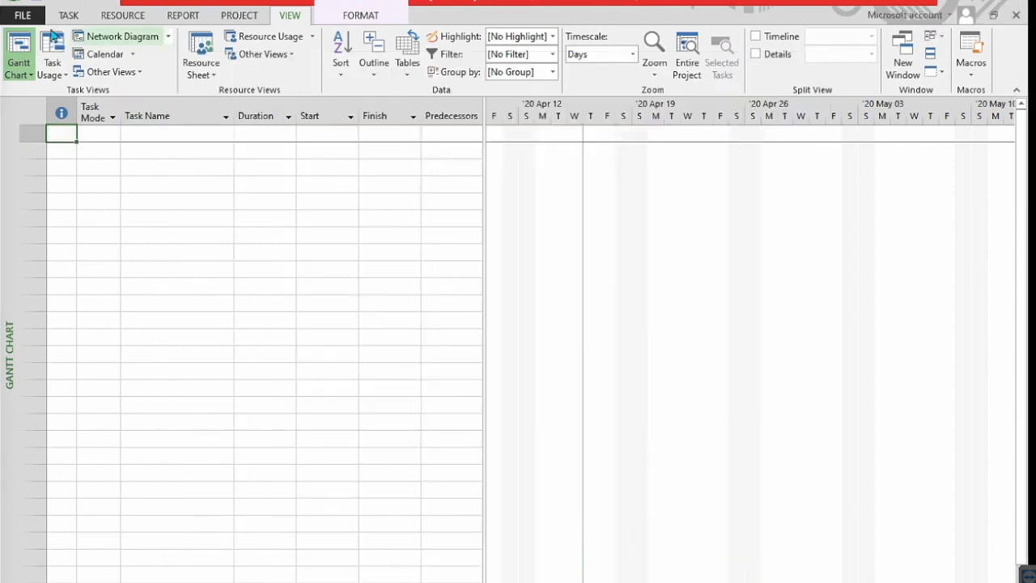
- Close the current project without saving its changes and create a new blank project
click(24, 16)
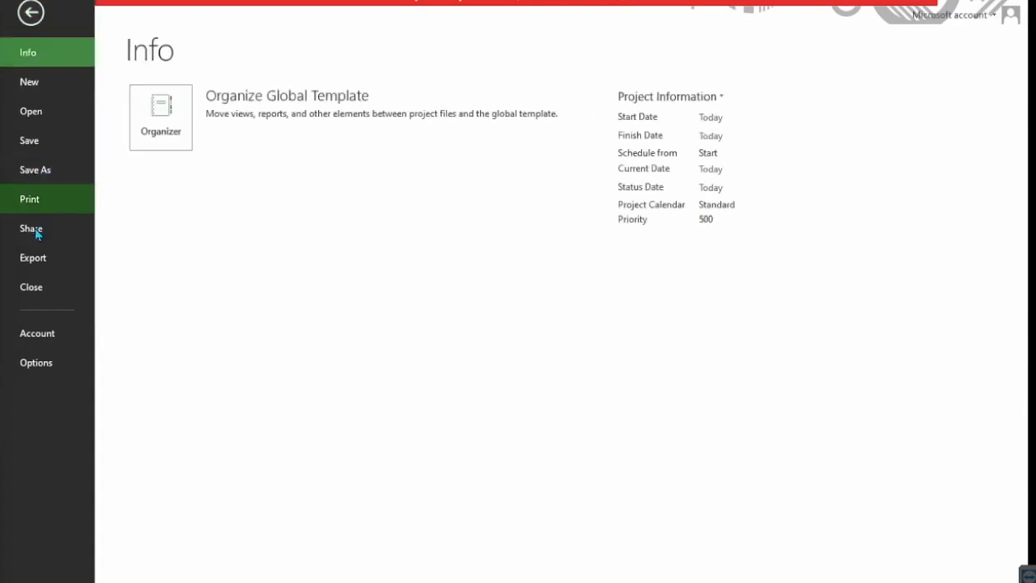
click(40, 283)
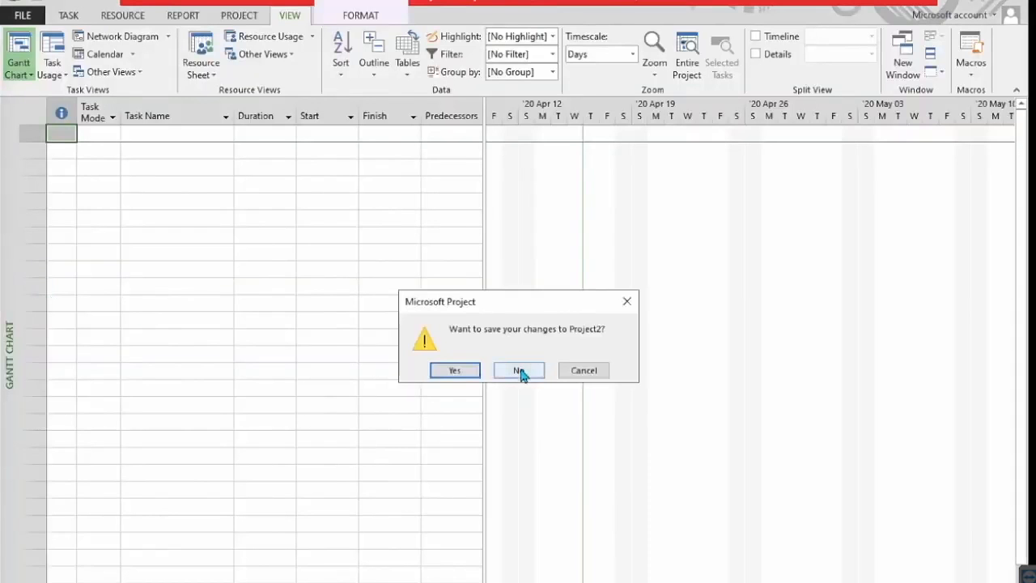
click(519, 369)
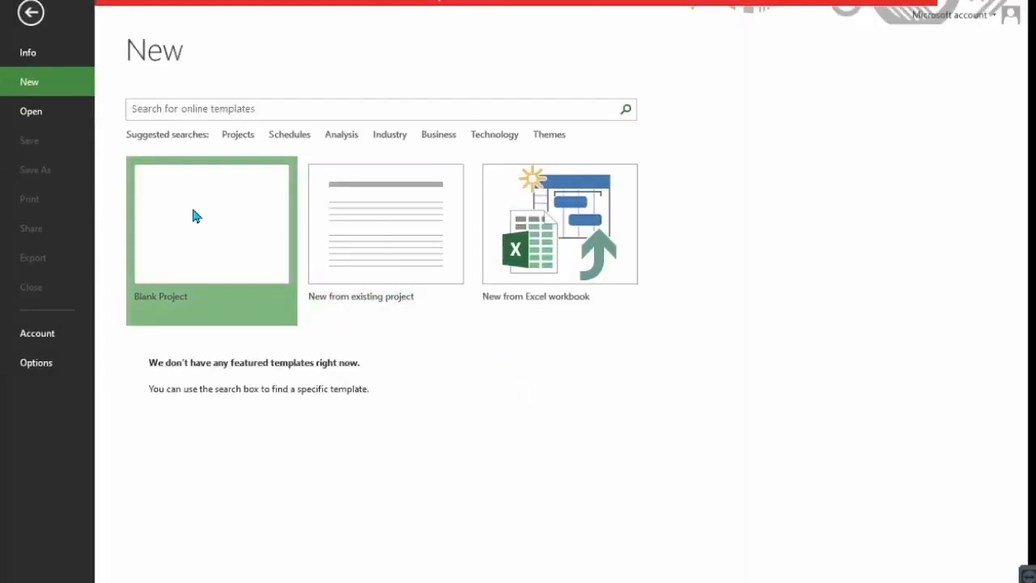
click(194, 215)
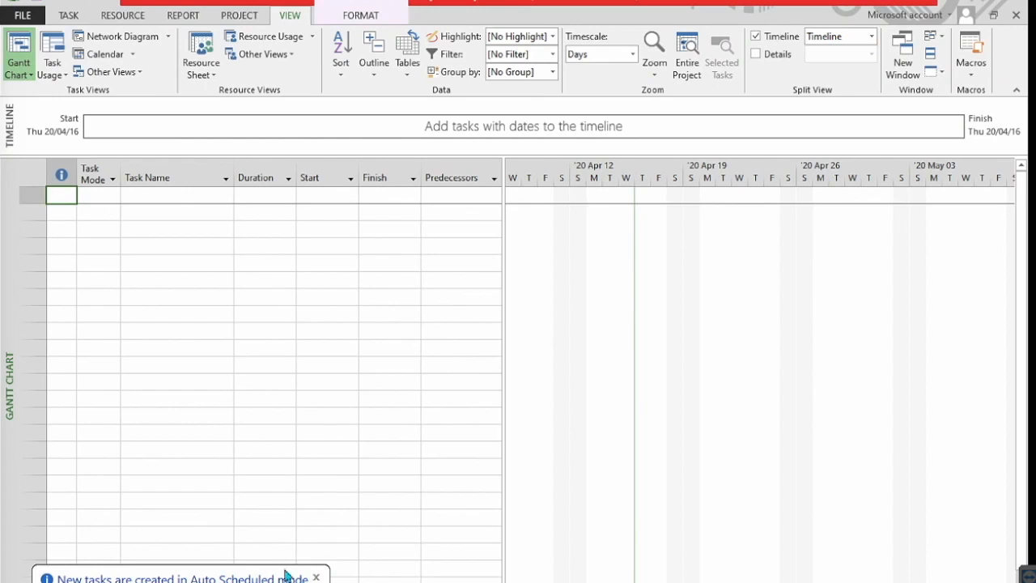
- Dismiss the scheduling mode notification and show the View Bar beside the Gantt chart
click(237, 577)
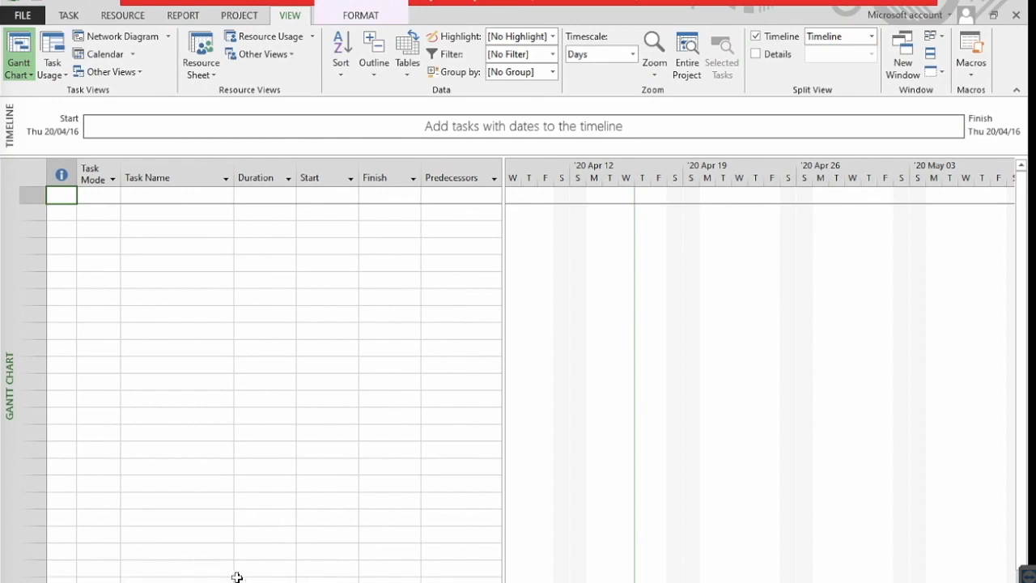
right_click(12, 334)
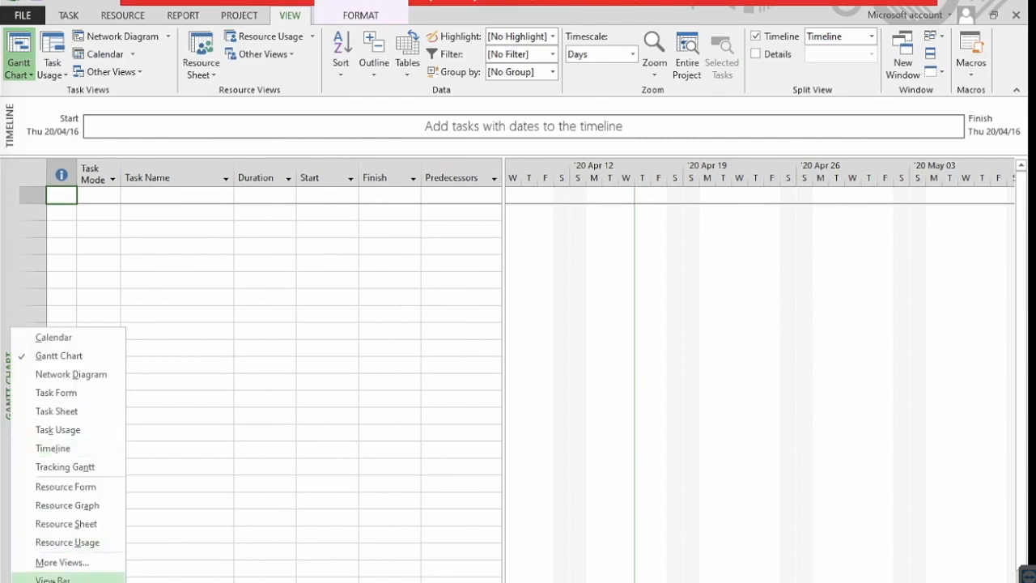
click(49, 579)
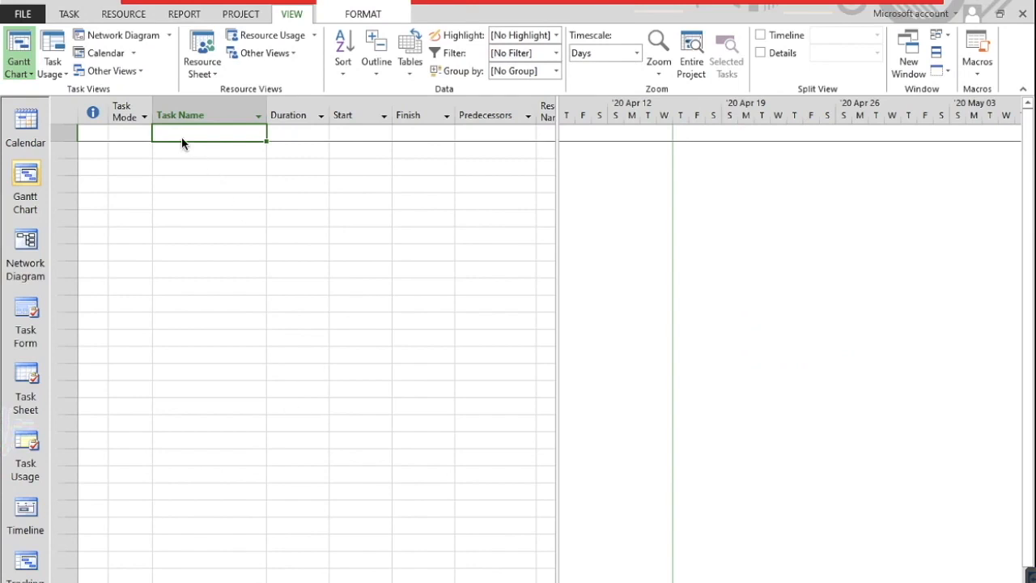
- Enter PHASE 1 and Task 1 as the first two tasks in the task table
text(PHASE 1)
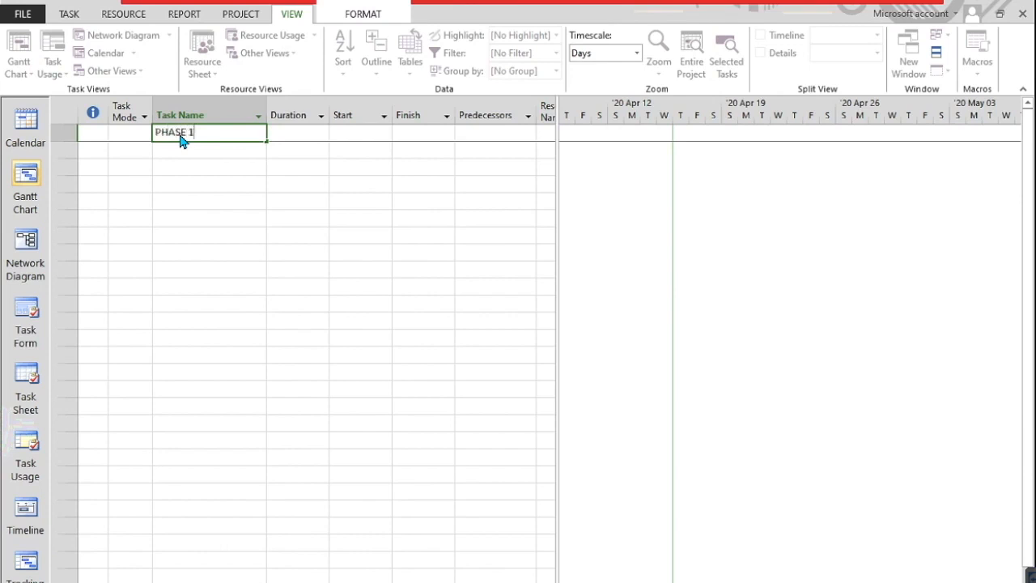
key(Return)
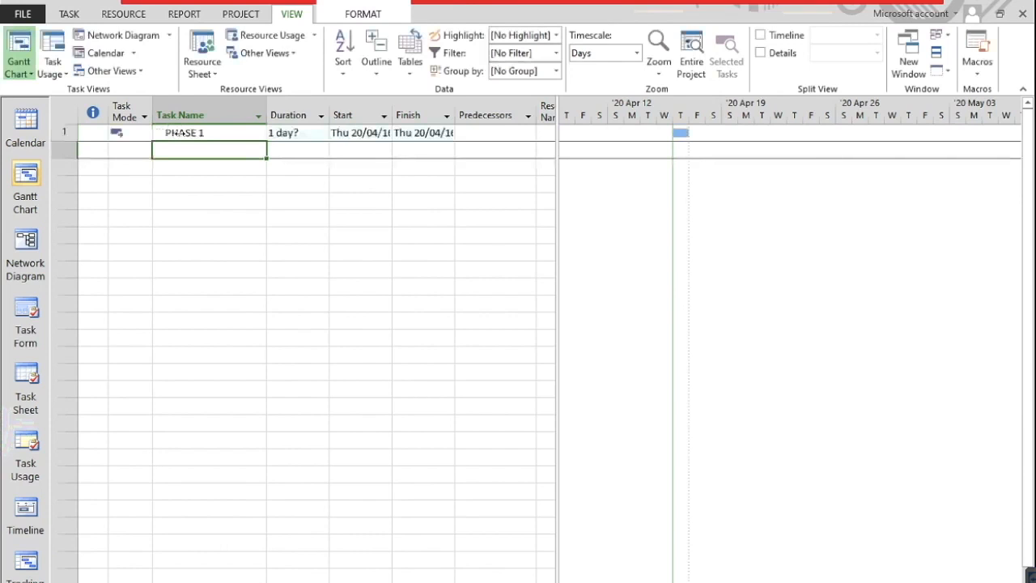
text(Task)
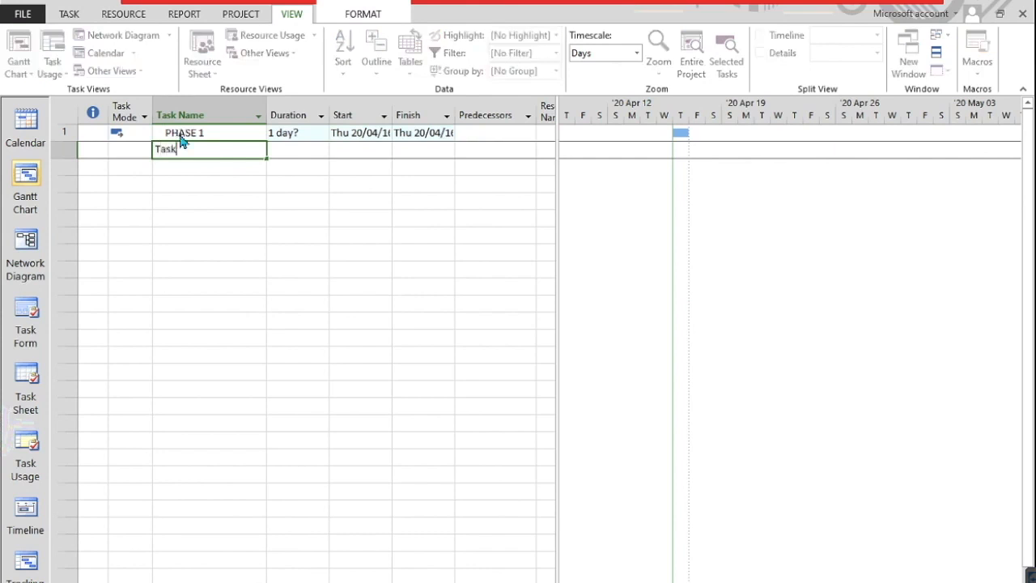
text( 2)
key(Return)
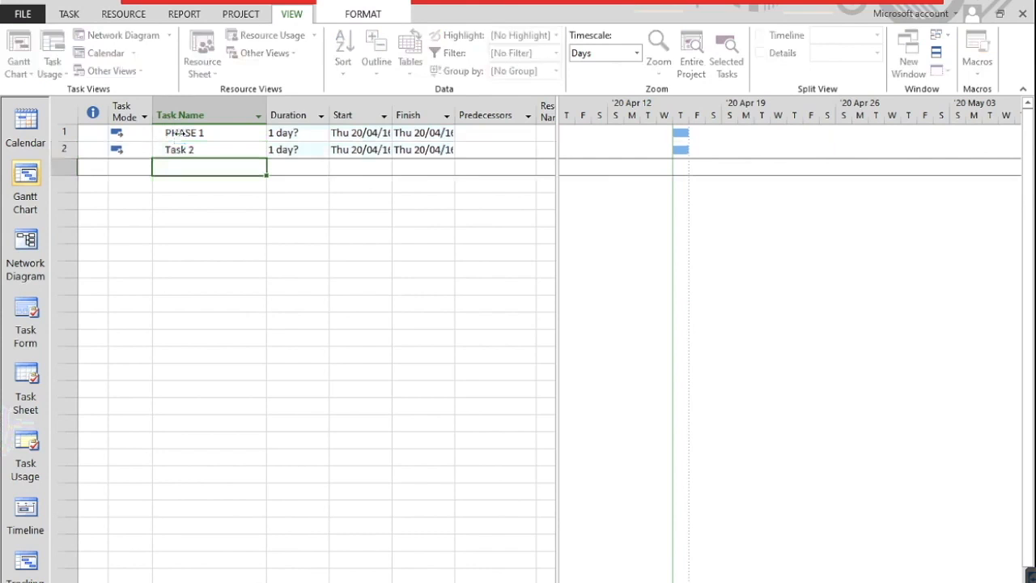
key(Up)
text(Task )
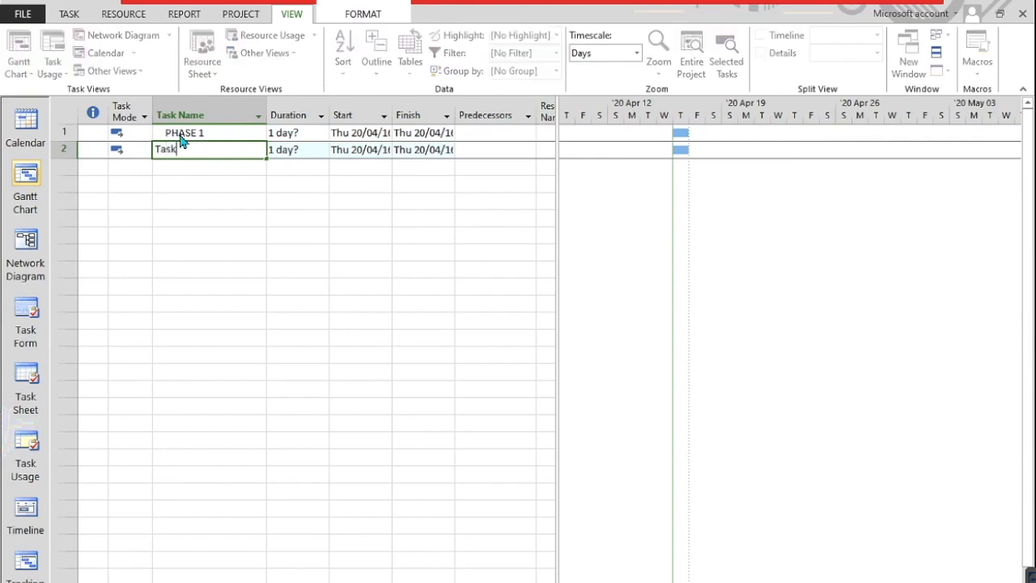
text(1)
key(Return)
- Add Task 2 and PHASE 2 as the next two rows below Task 1
text(Task )
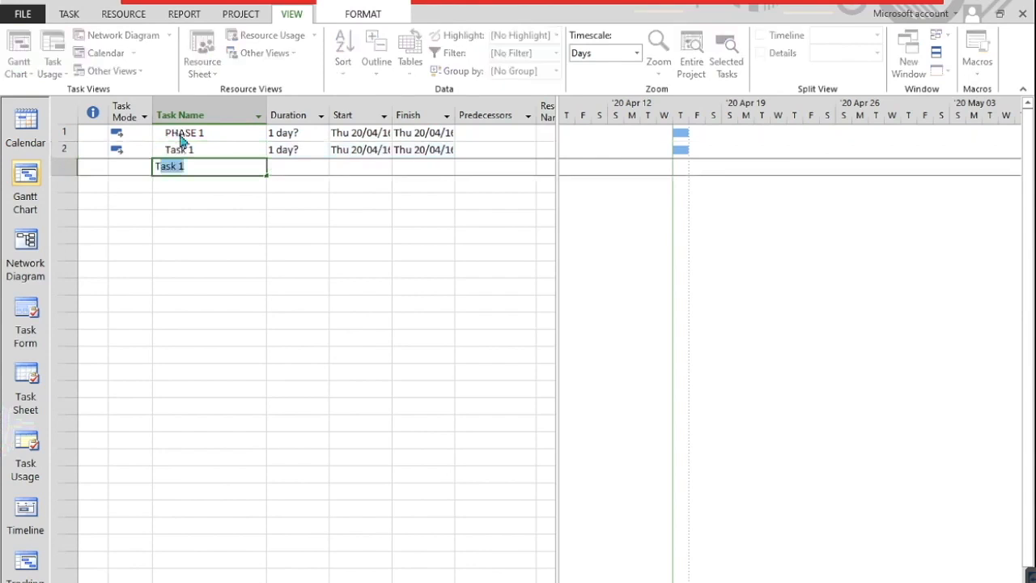
text(3)
key(BackSpace)
text(2)
key(Return)
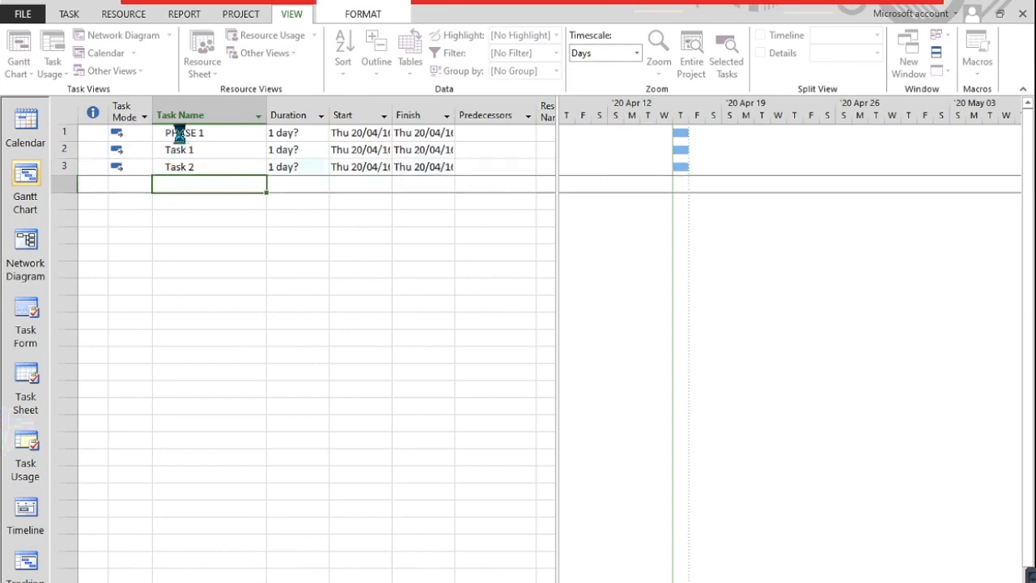
text(PHA)
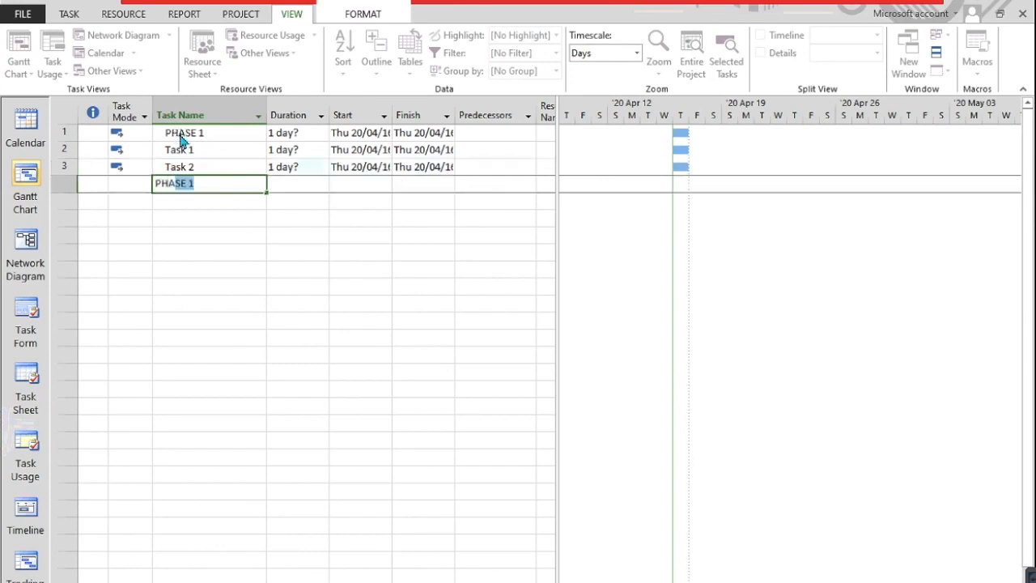
text(SE 2)
key(Return)
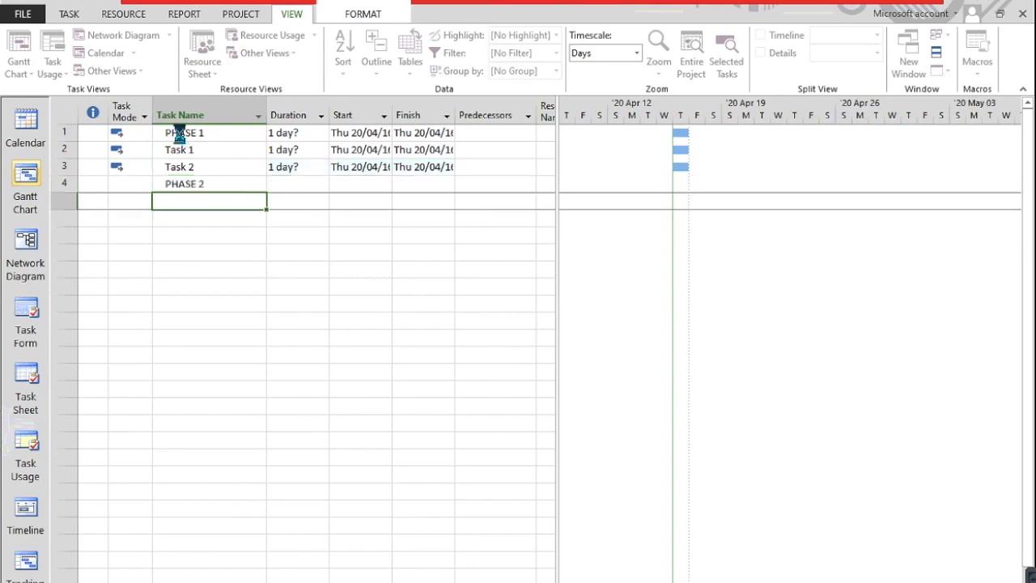
- Add Task 2.1 and Task 2.2 in the rows below PHASE 2
text(TAS)
key(BackSpace)
key(BackSpace)
text(as)
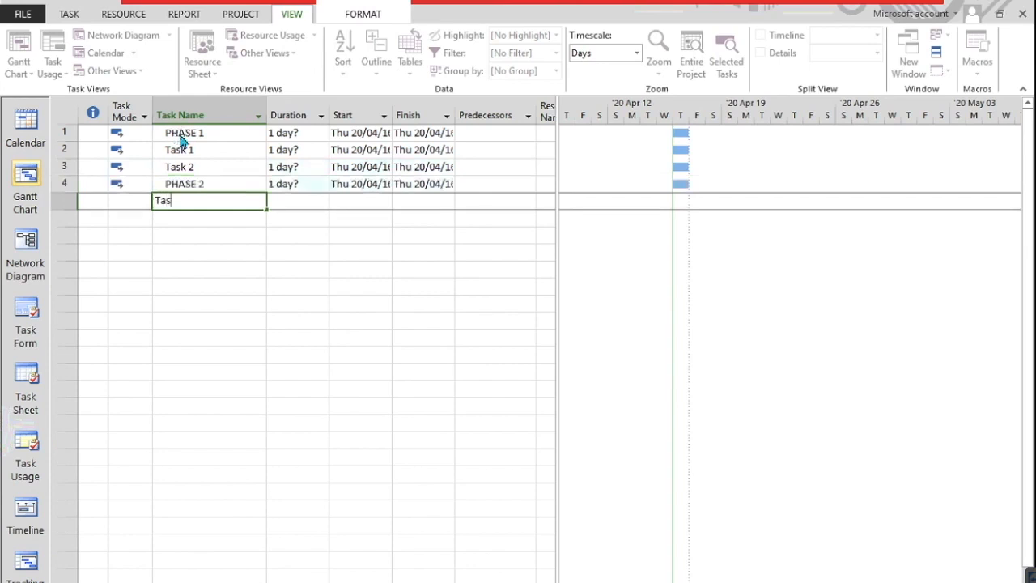
text(k 2.1)
key(Return)
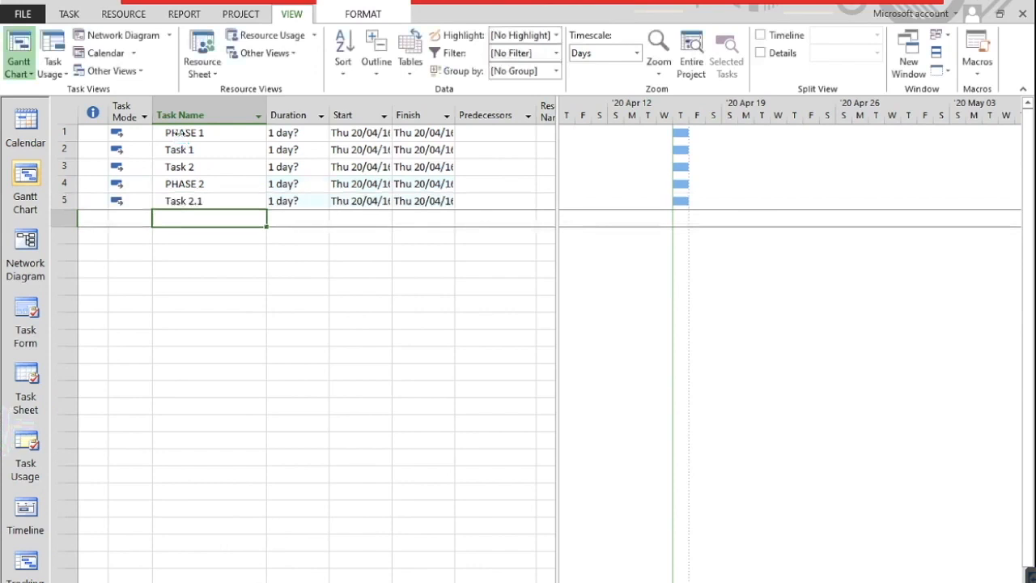
text(Task 2.2)
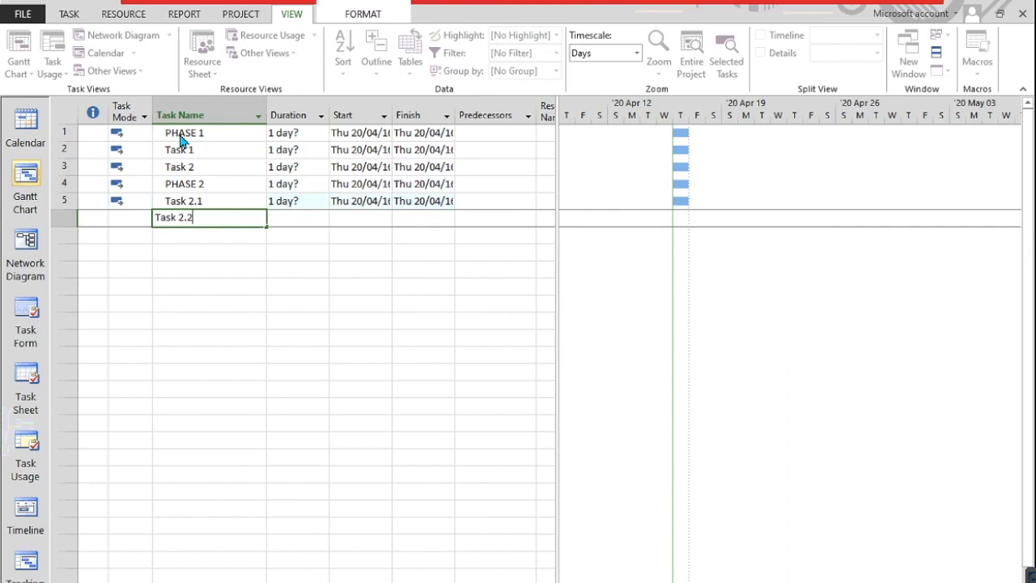
key(Return)
- Add a final task named Closing with a duration of 0 days
text(Closing)
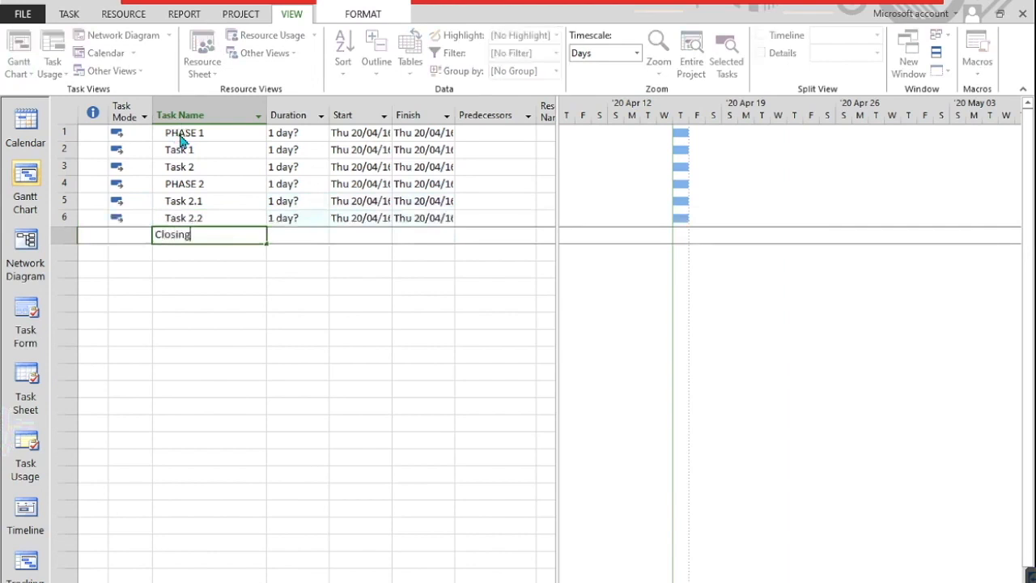
key(Tab)
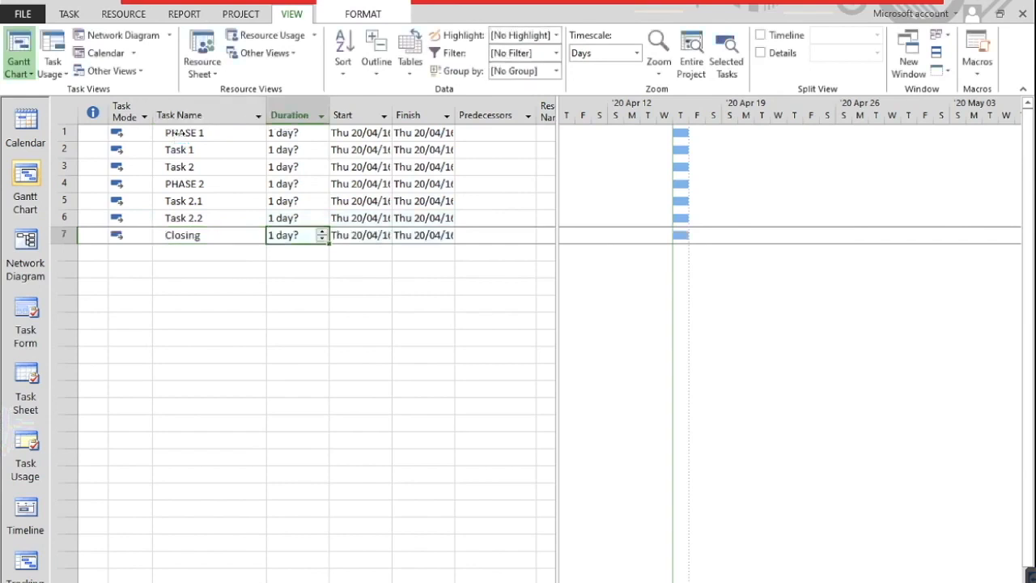
text(0)
click(283, 218)
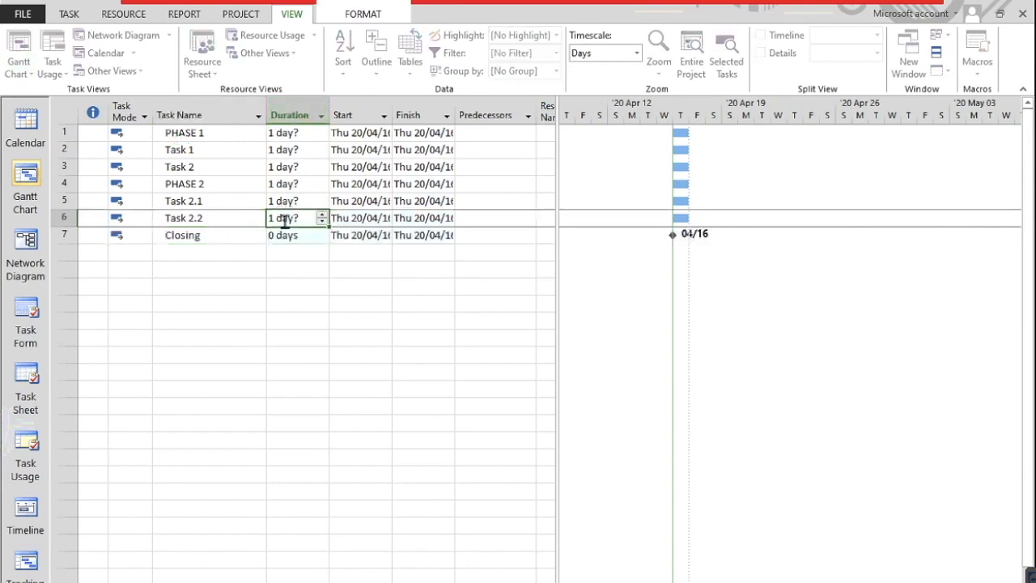
- Set the duration of Task 1 to 2 days and of Task 2.1 to 3 days
click(276, 150)
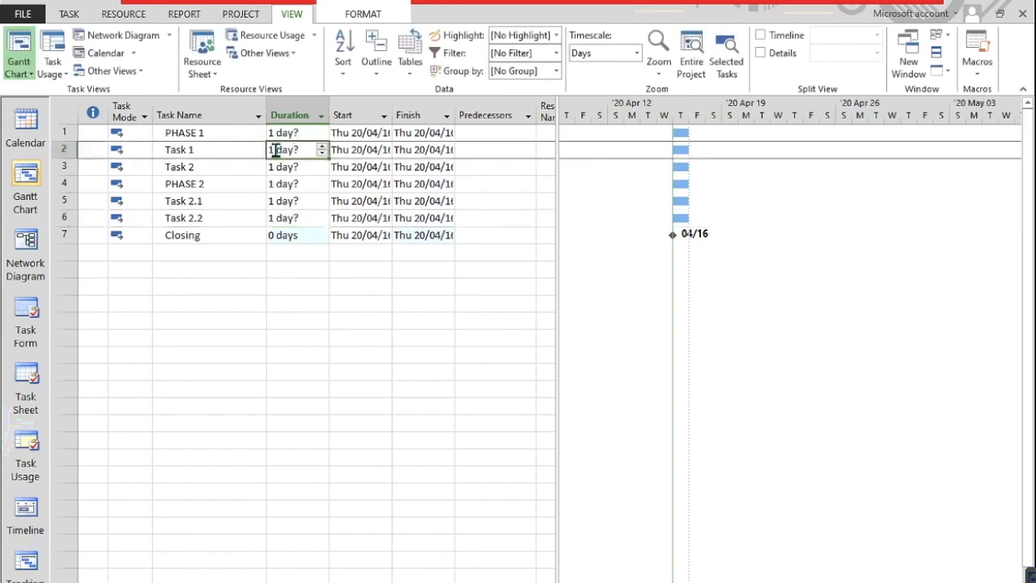
text(2)
key(Return)
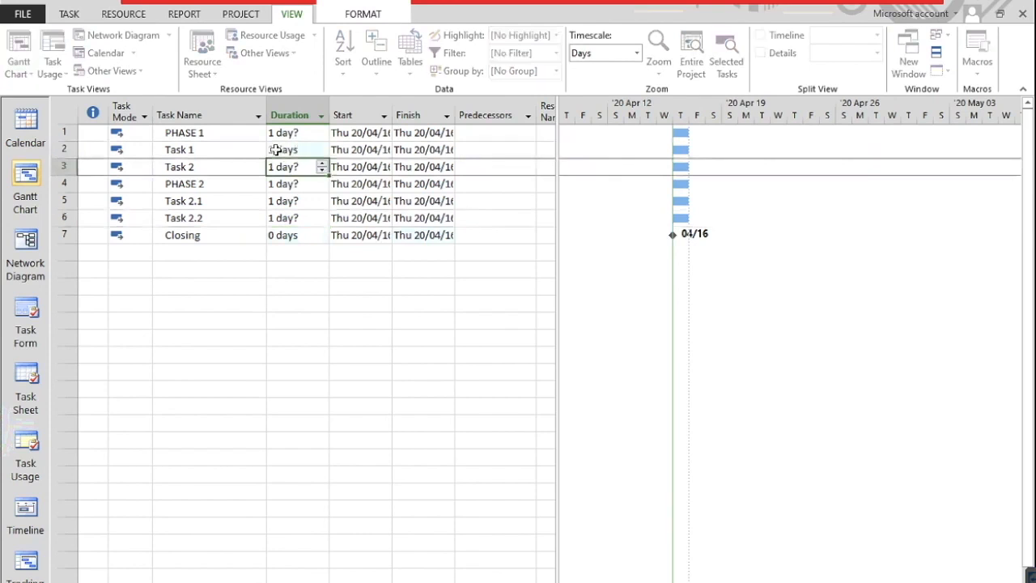
click(288, 202)
text(3)
key(Return)
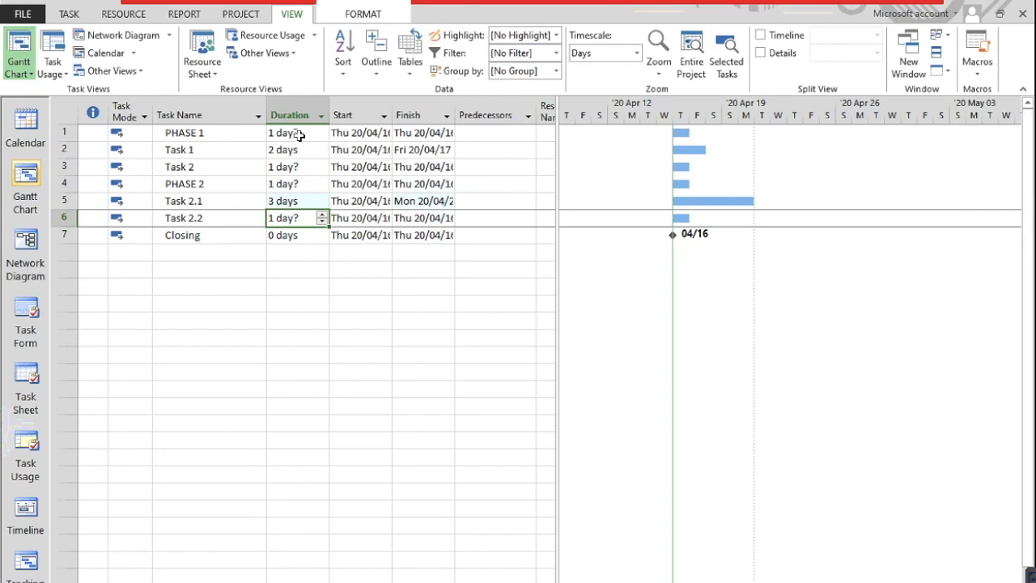
- Indent Task 1 and Task 2 together as subtasks of PHASE 1
click(62, 149)
shift+click(61, 167)
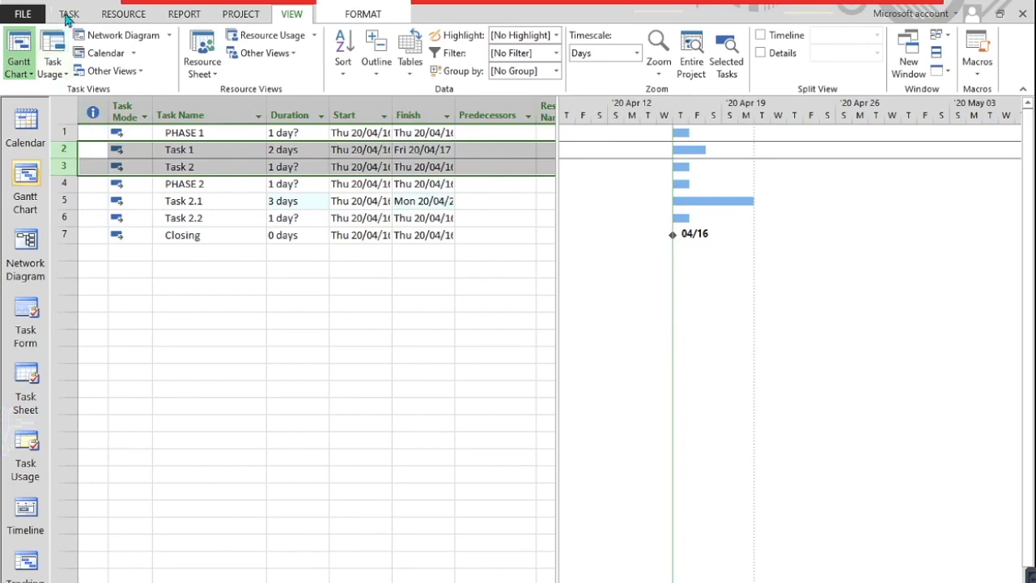
click(69, 15)
click(309, 65)
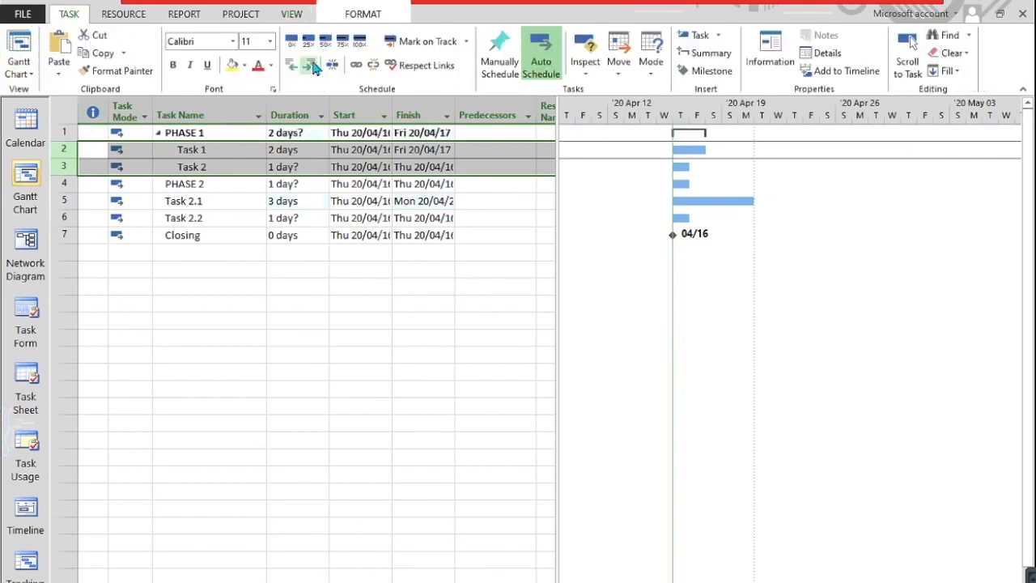
- Indent Task 2.1 and Task 2.2 together as subtasks of PHASE 2
drag(64, 201, 66, 217)
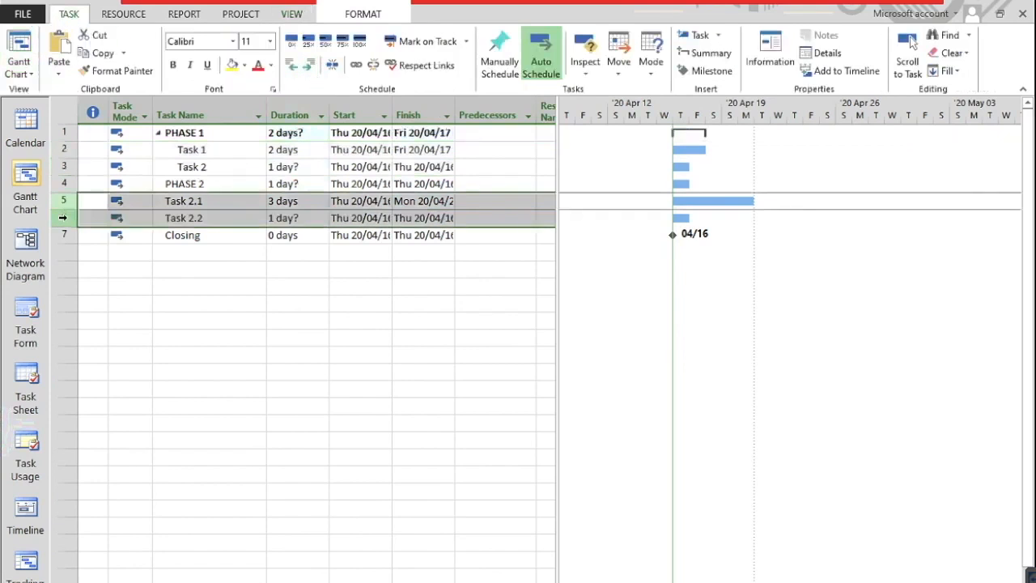
click(311, 66)
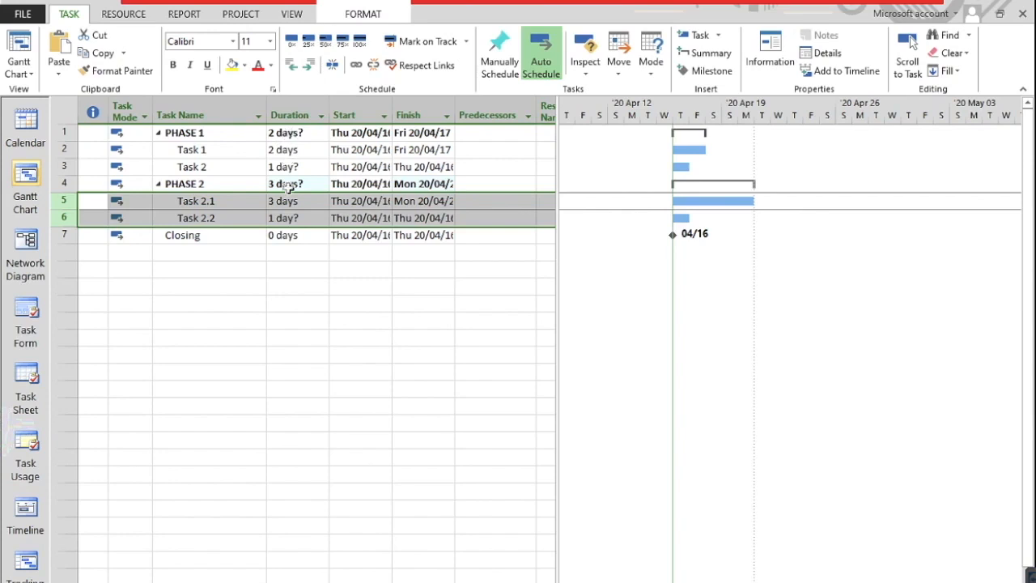
click(288, 185)
- Link all tasks in the schedule in sequence, from PHASE 1 through Closing
click(204, 113)
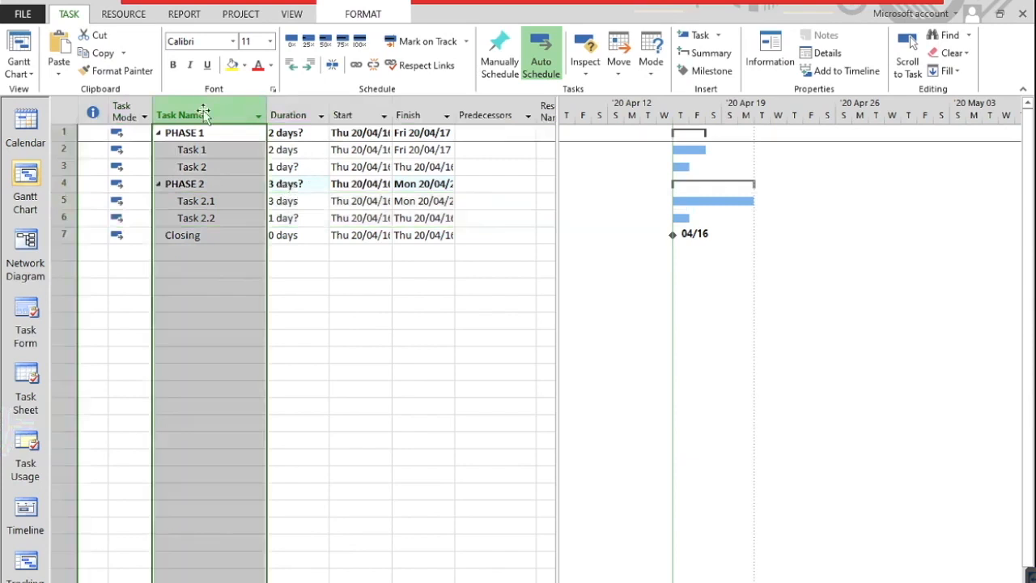
click(357, 68)
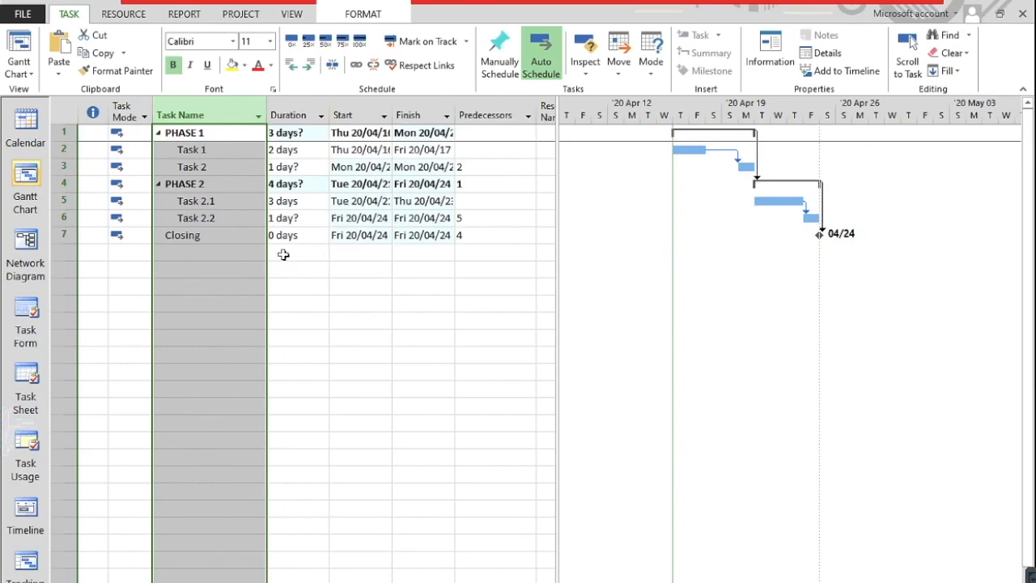
click(240, 253)
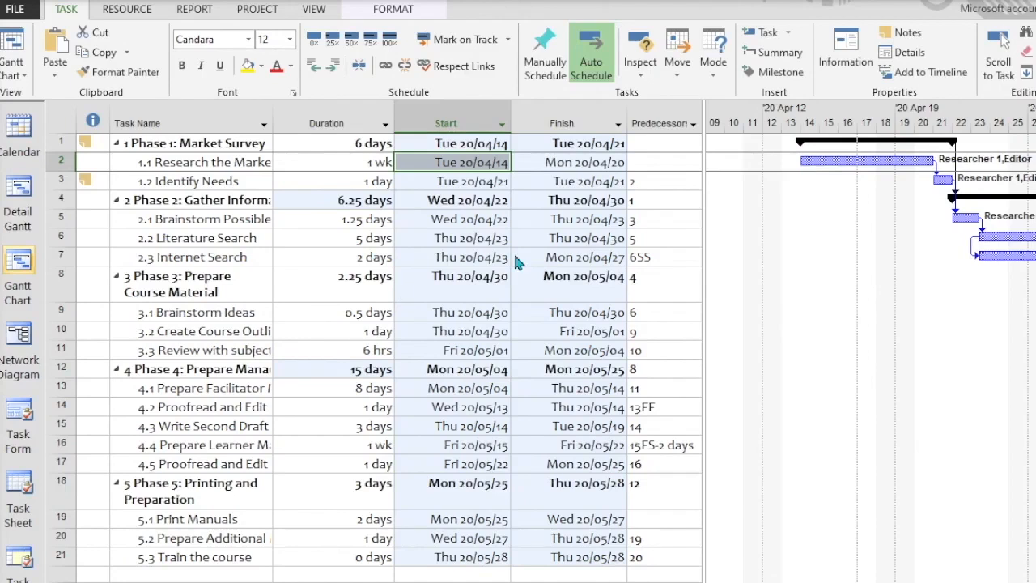
- Mark all tasks of the course project, from Market Survey to Train the course, as on track
click(183, 122)
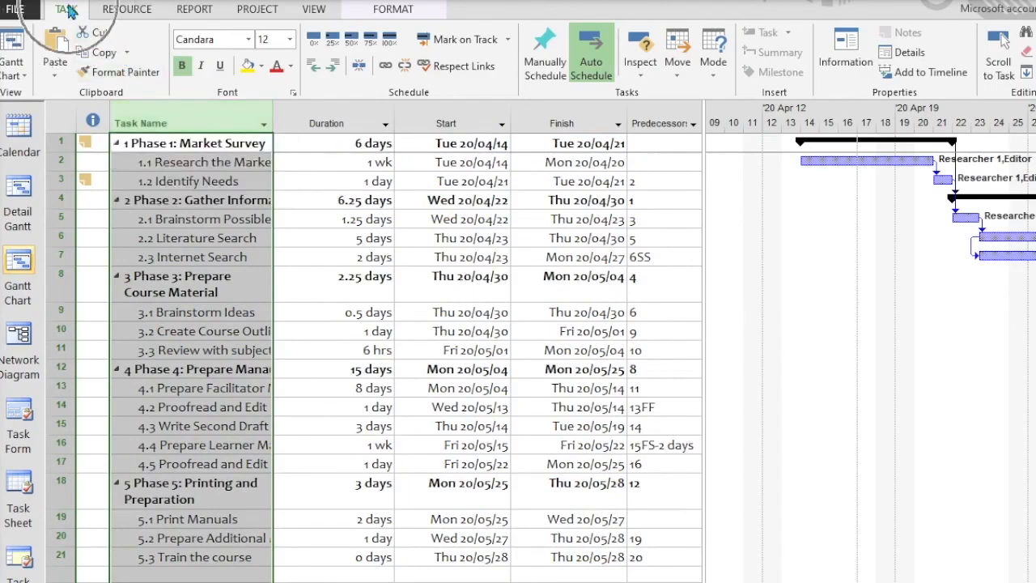
click(462, 42)
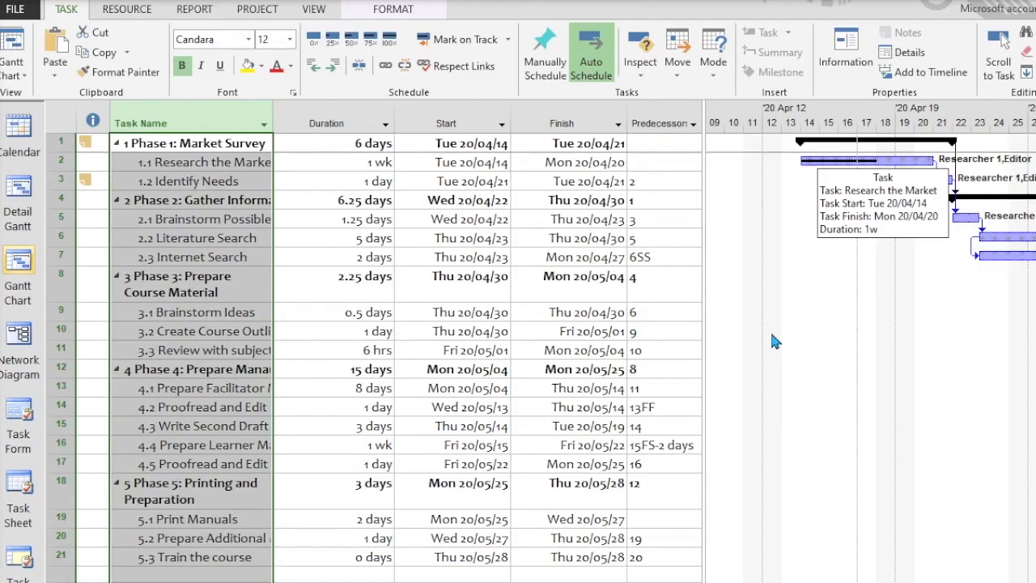
click(172, 161)
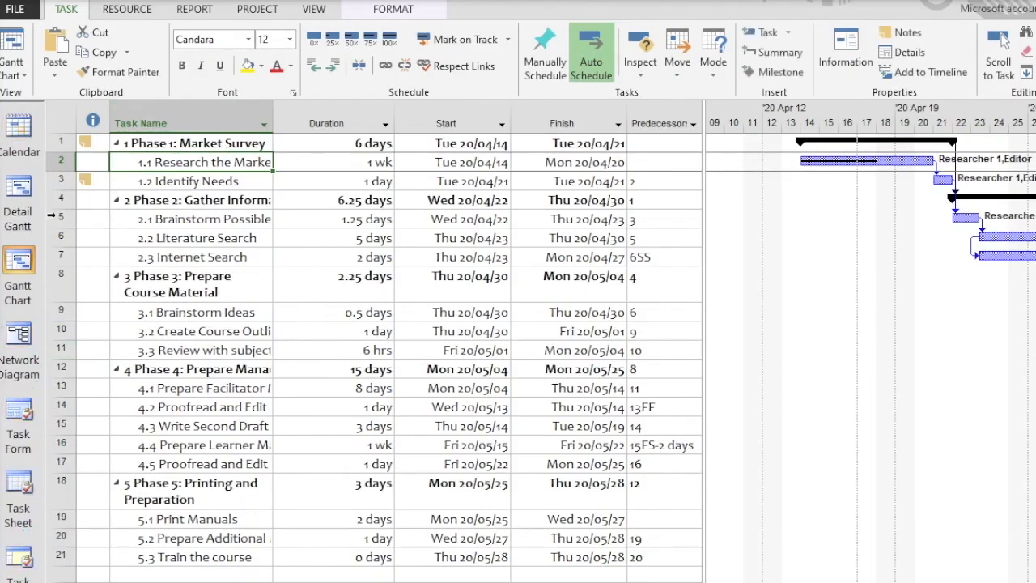
- Show the project in the Tracking Gantt view and widen the task table to include the Duration column
click(22, 77)
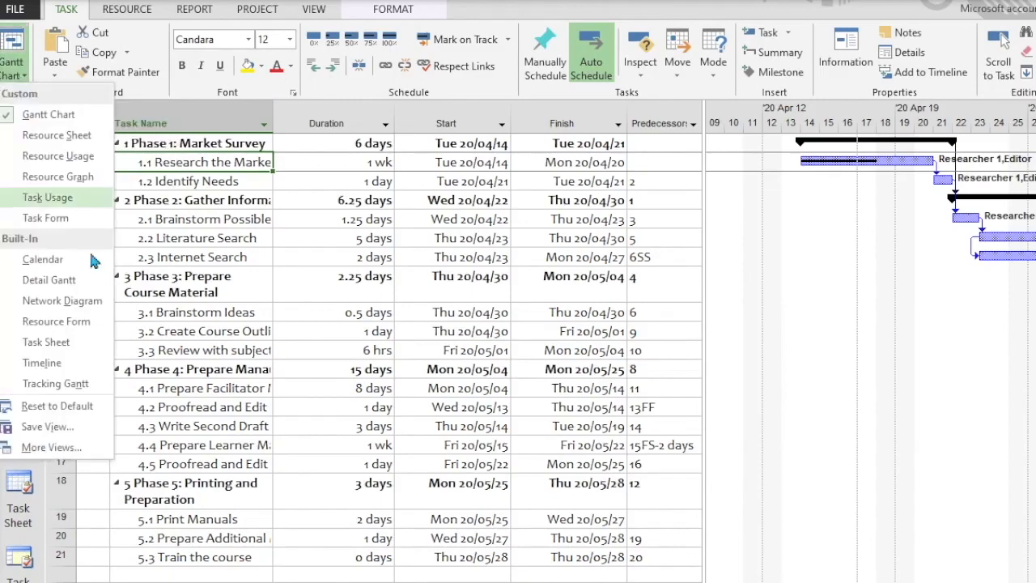
click(71, 446)
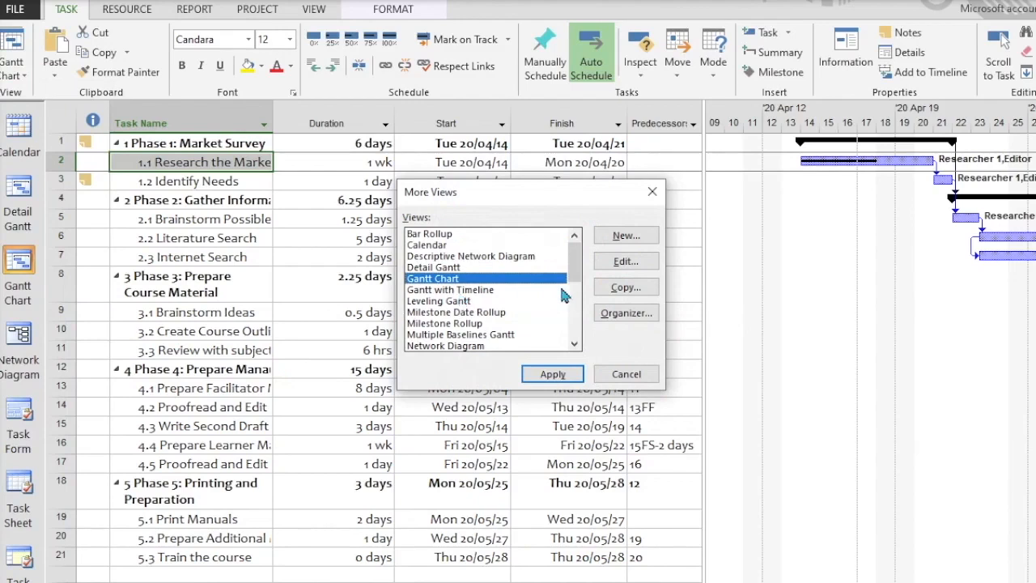
drag(576, 279, 573, 336)
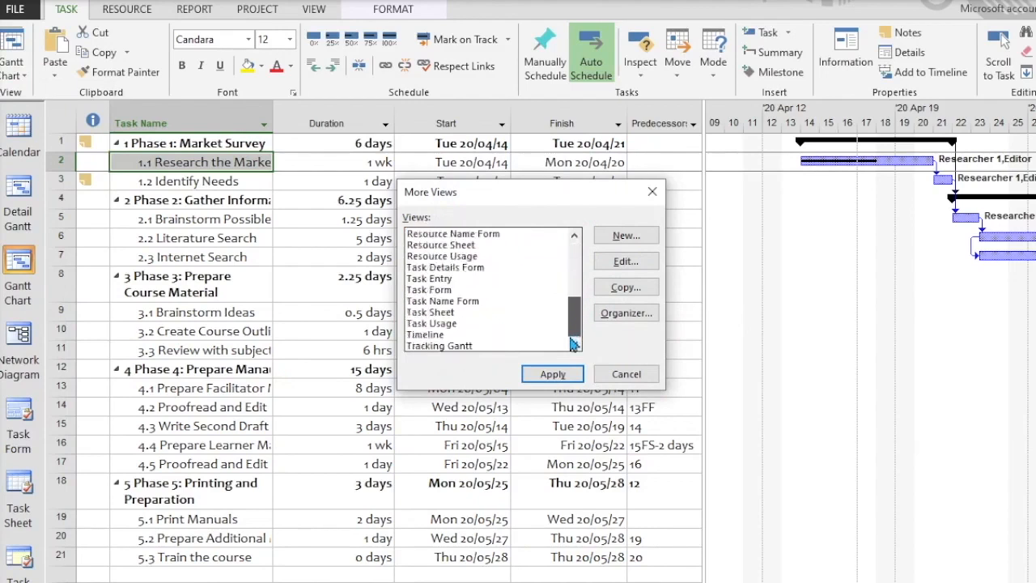
click(447, 345)
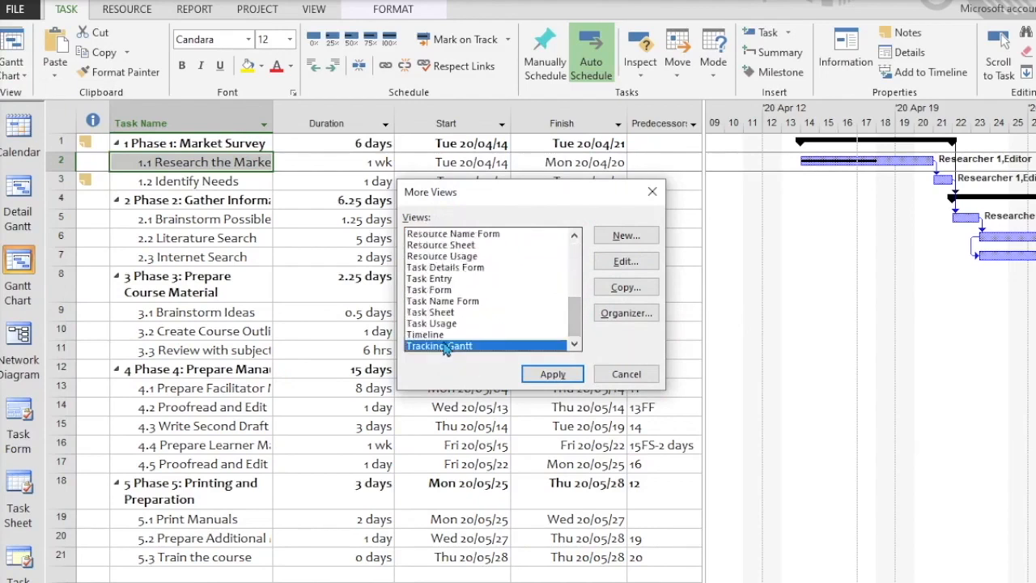
click(553, 374)
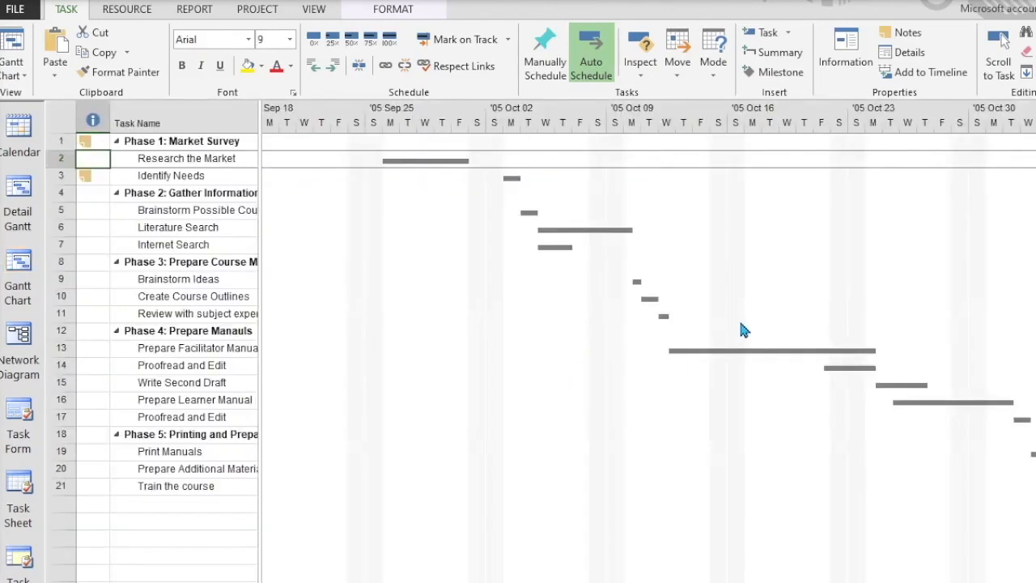
drag(259, 189, 396, 205)
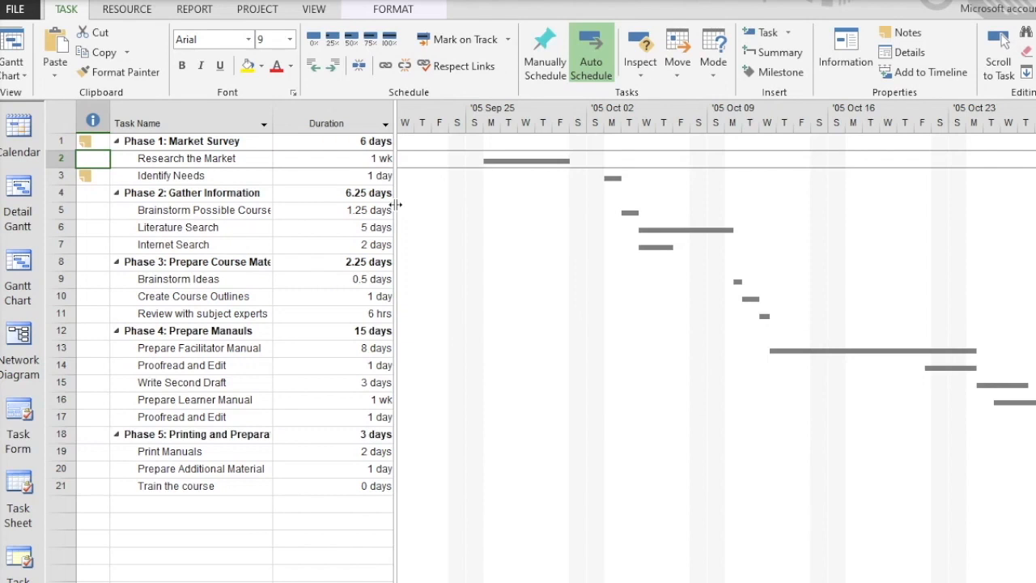
- Return to the Gantt Chart view and set the baseline for the entire project, overwriting the previously saved one
click(18, 266)
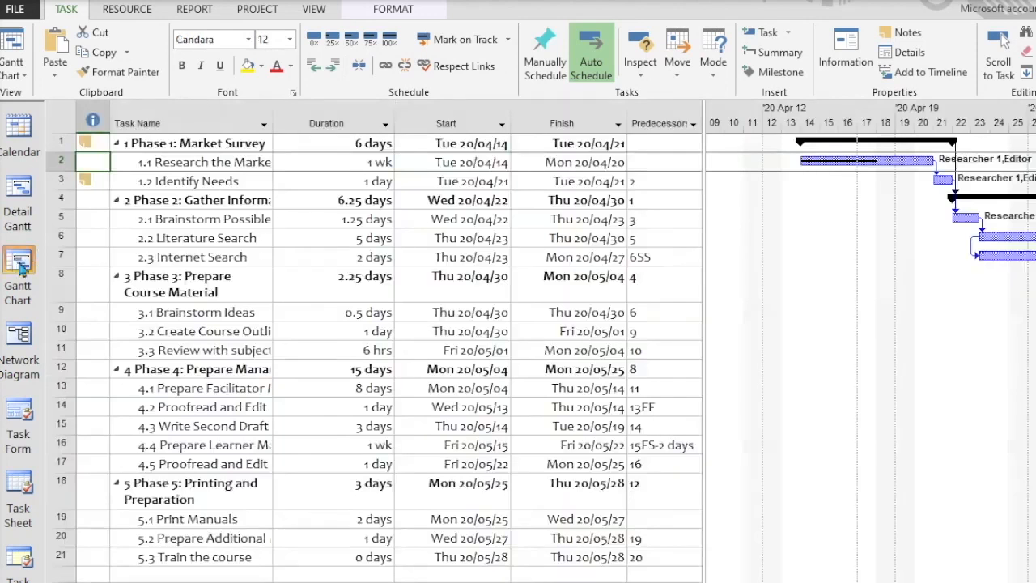
click(256, 10)
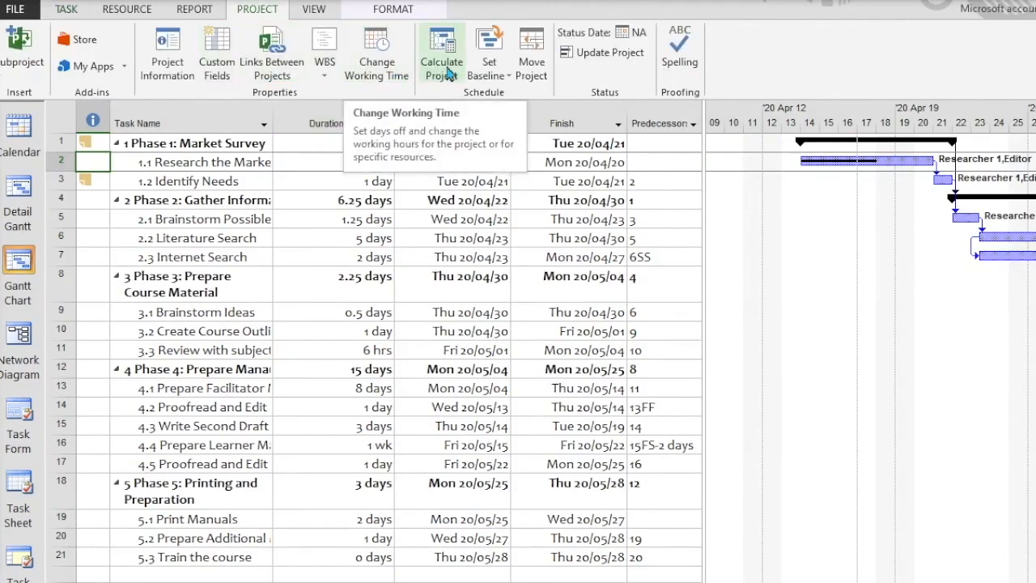
click(488, 71)
click(496, 97)
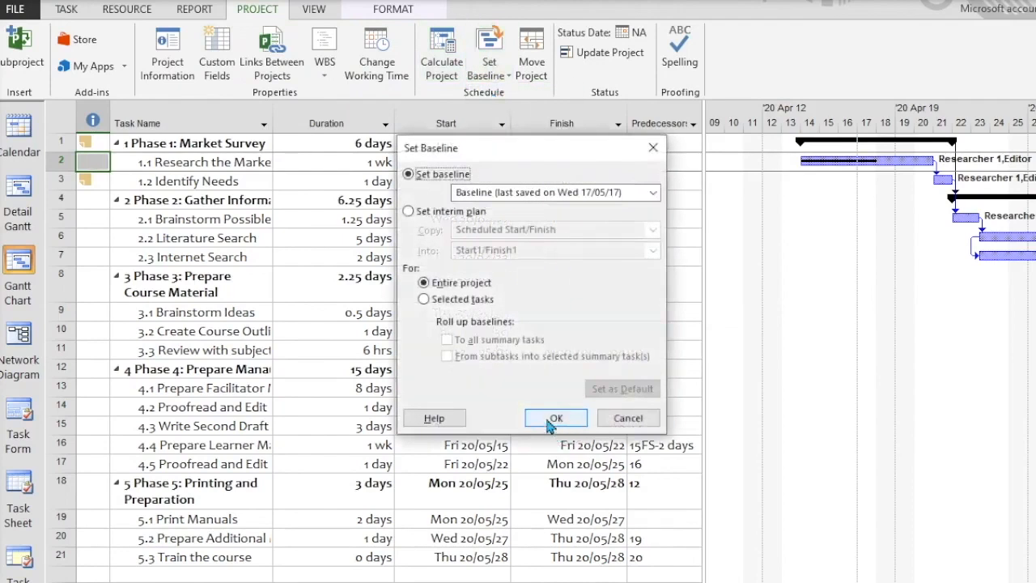
click(550, 419)
click(554, 348)
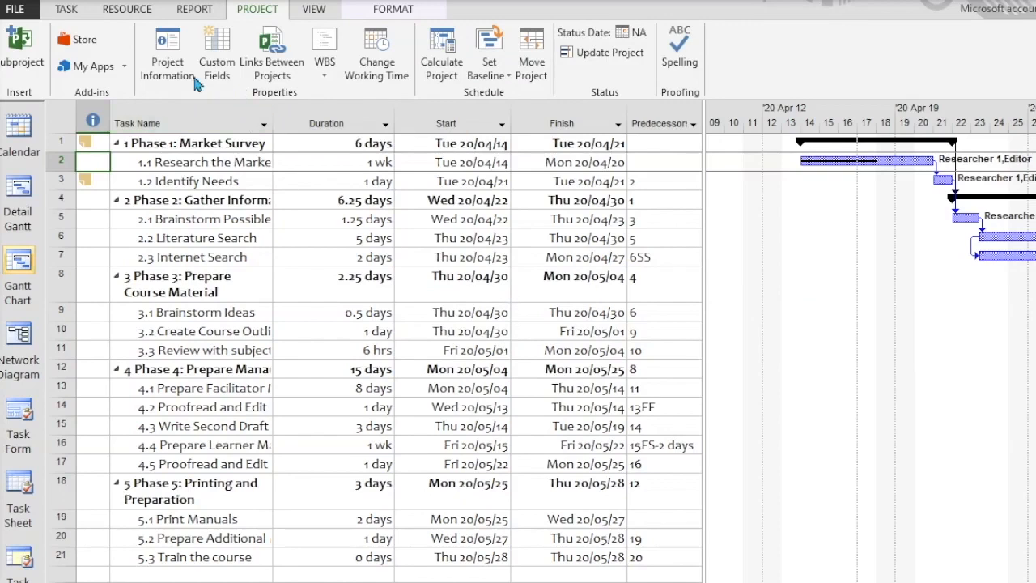
- Review the project statistics comparing current, baseline, actual and remaining dates, duration, work and cost
click(167, 63)
click(381, 351)
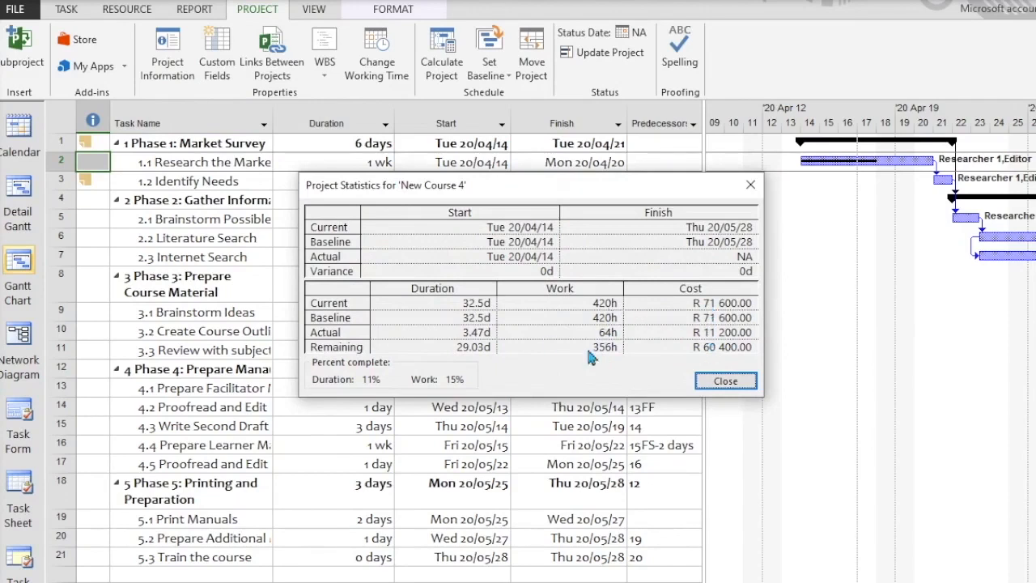
click(716, 377)
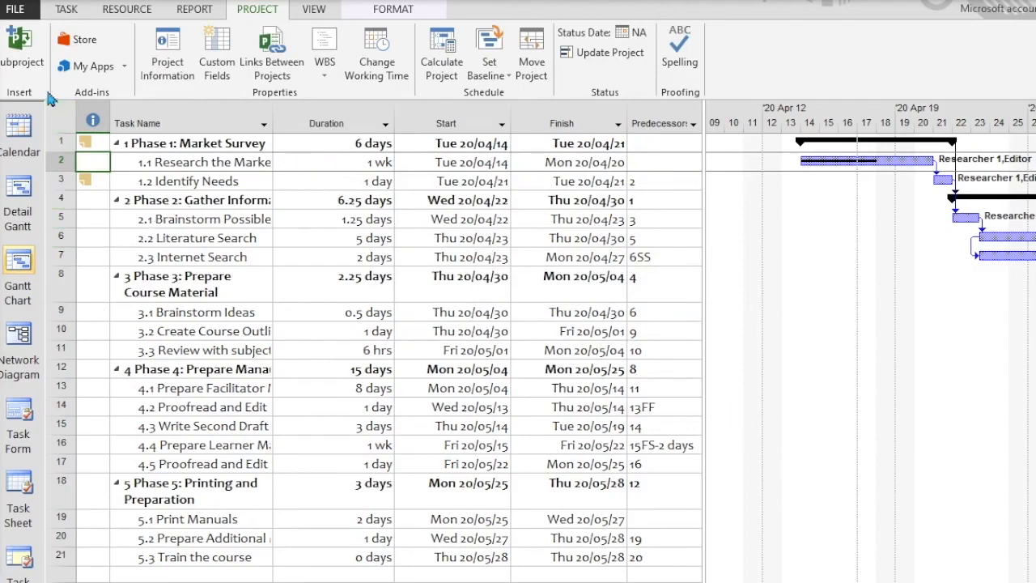
- Switch to the Tracking Gantt view and bring the bars of the Research the Market task into the chart
click(65, 12)
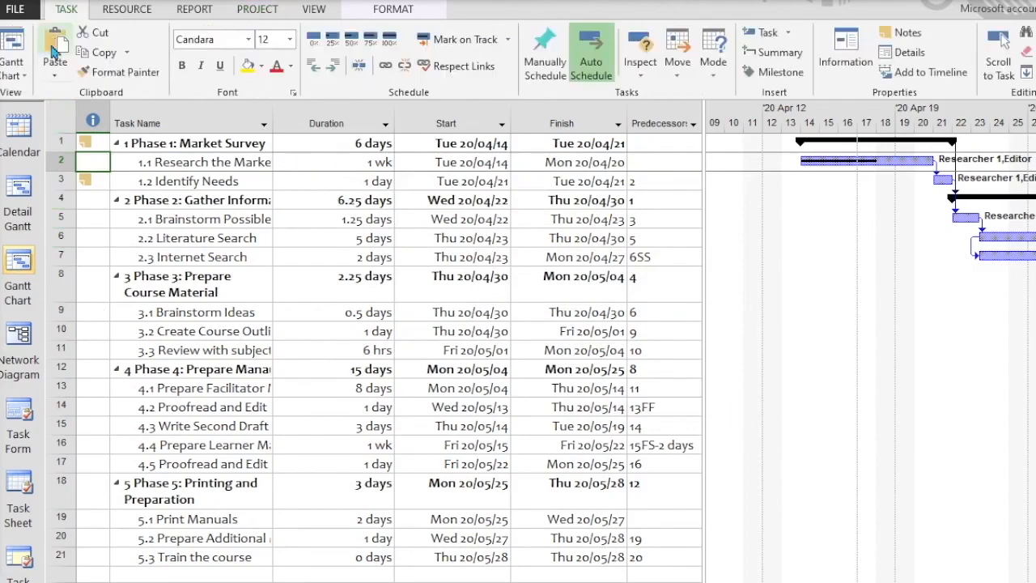
click(18, 76)
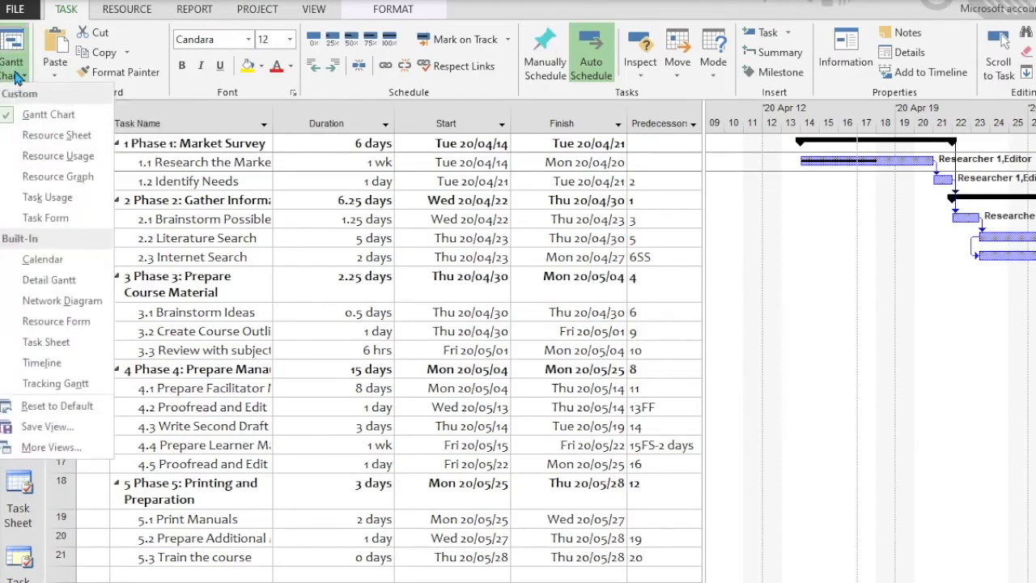
click(57, 390)
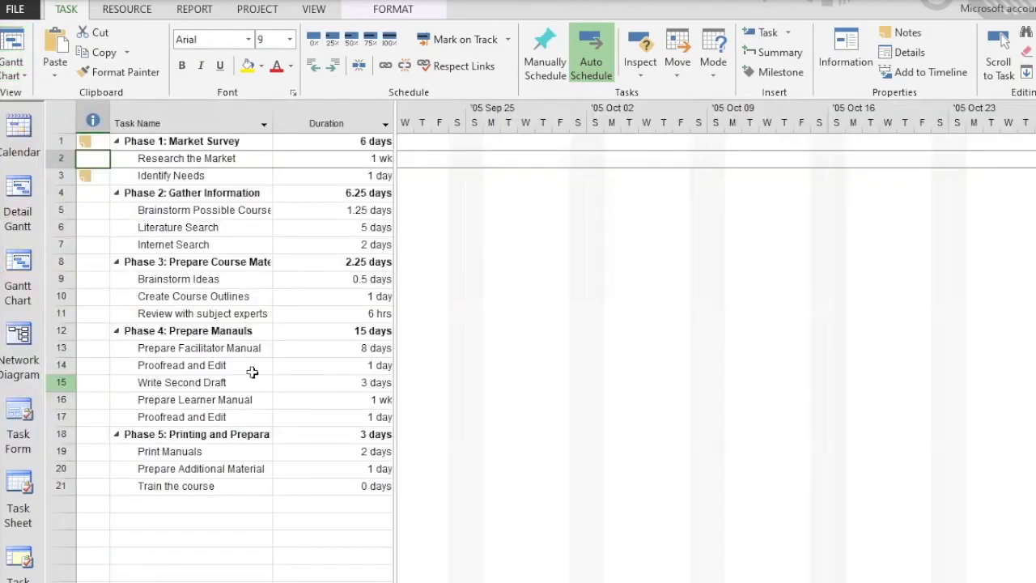
click(208, 161)
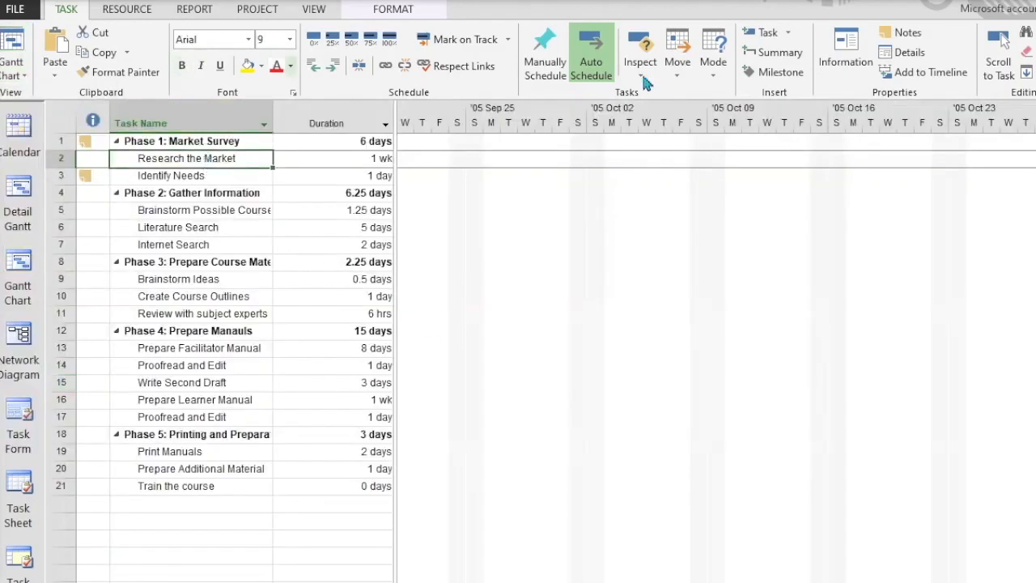
click(998, 62)
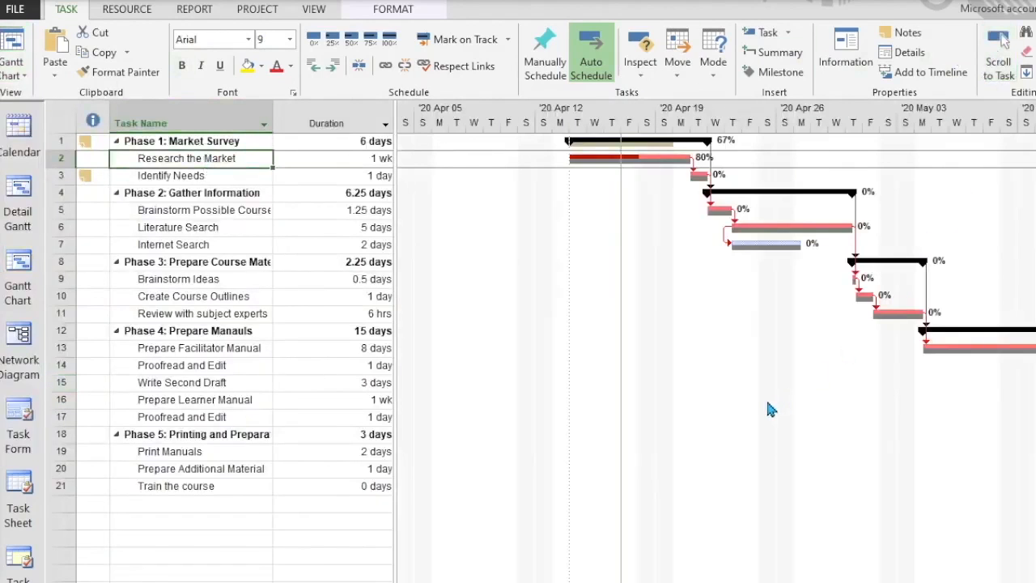